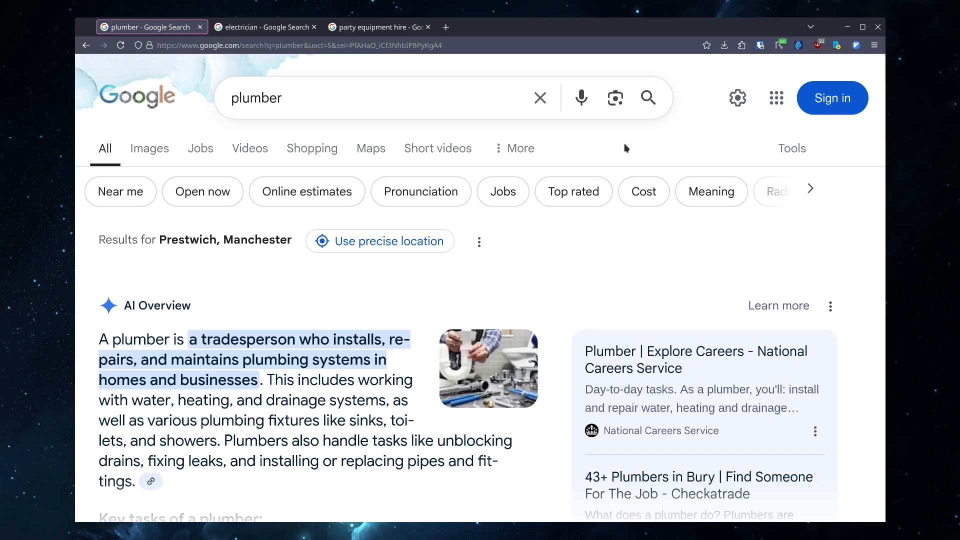
- Scroll through the plumber search results, examining the local Businesses map and listings
scroll(625, 147, down, 1)
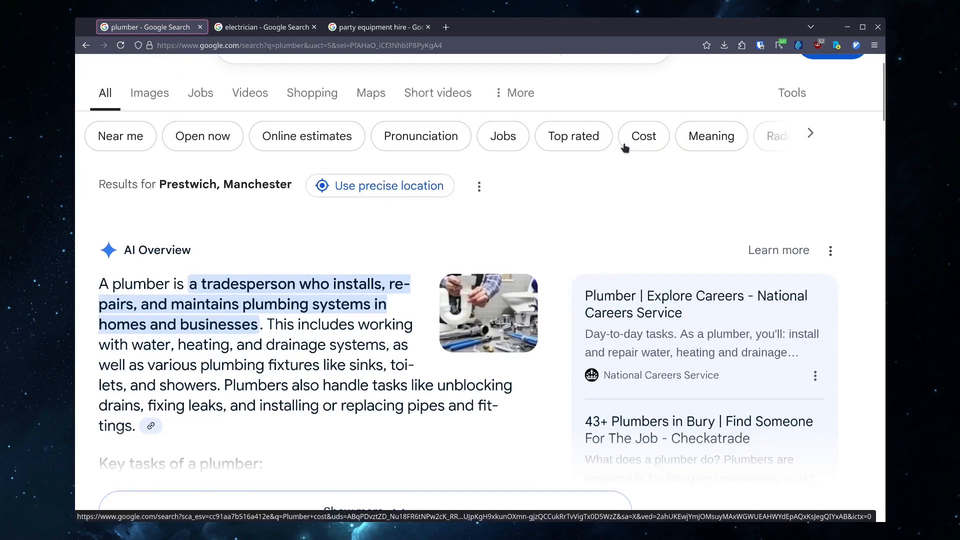
scroll(625, 148, down, 8)
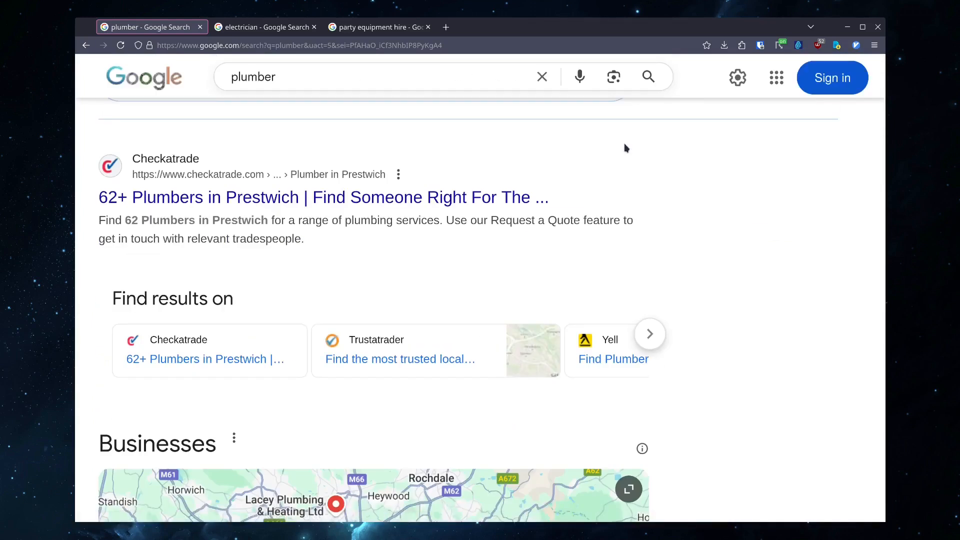
scroll(625, 146, down, 4)
scroll(625, 146, up, 1)
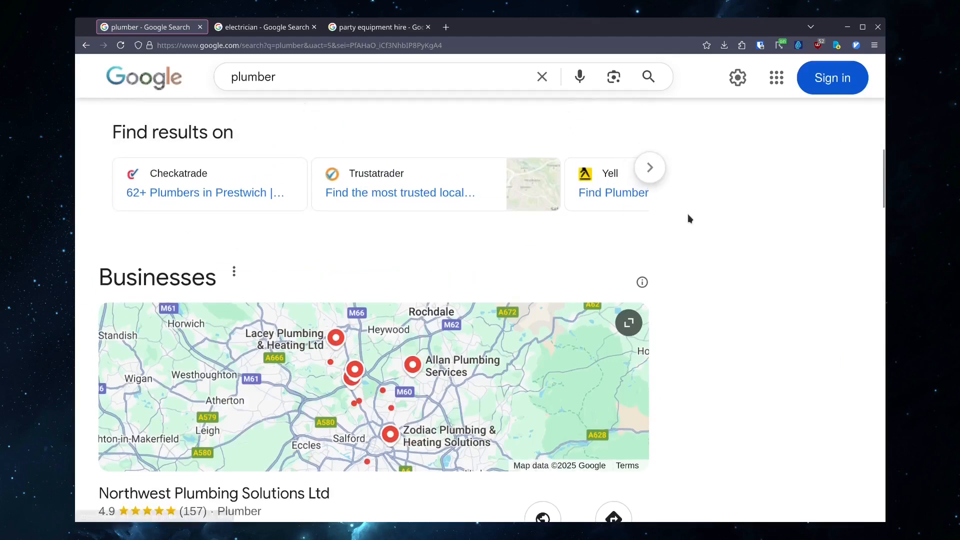
scroll(688, 216, down, 2)
scroll(688, 219, down, 1)
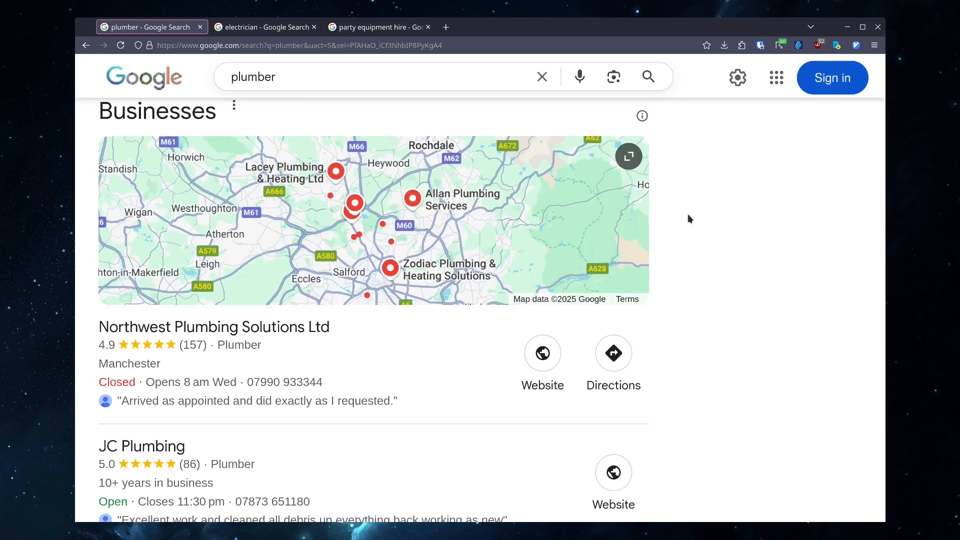
scroll(688, 218, down, 1)
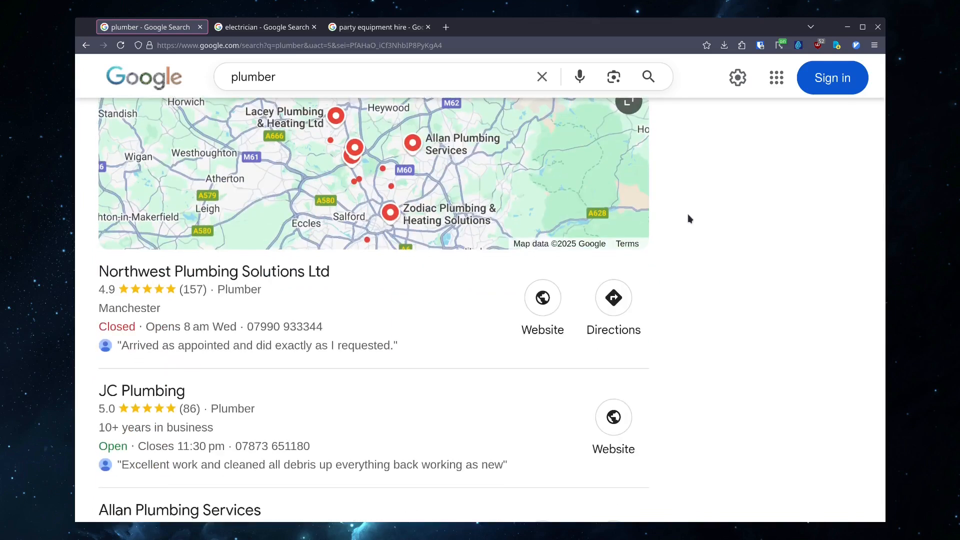
scroll(689, 219, up, 2)
scroll(689, 218, down, 3)
scroll(689, 218, down, 2)
scroll(688, 219, up, 1)
scroll(688, 218, up, 1)
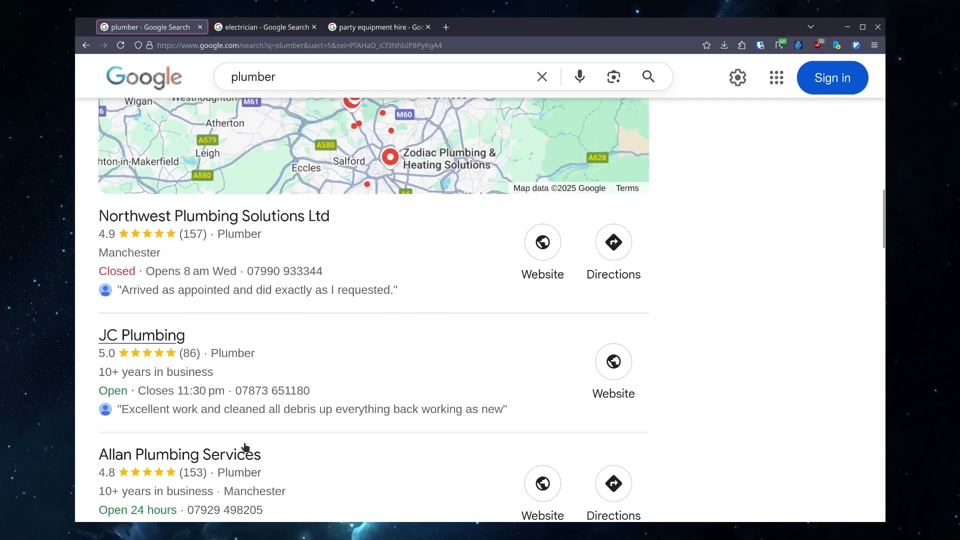
scroll(428, 315, up, 2)
scroll(428, 315, up, 2)
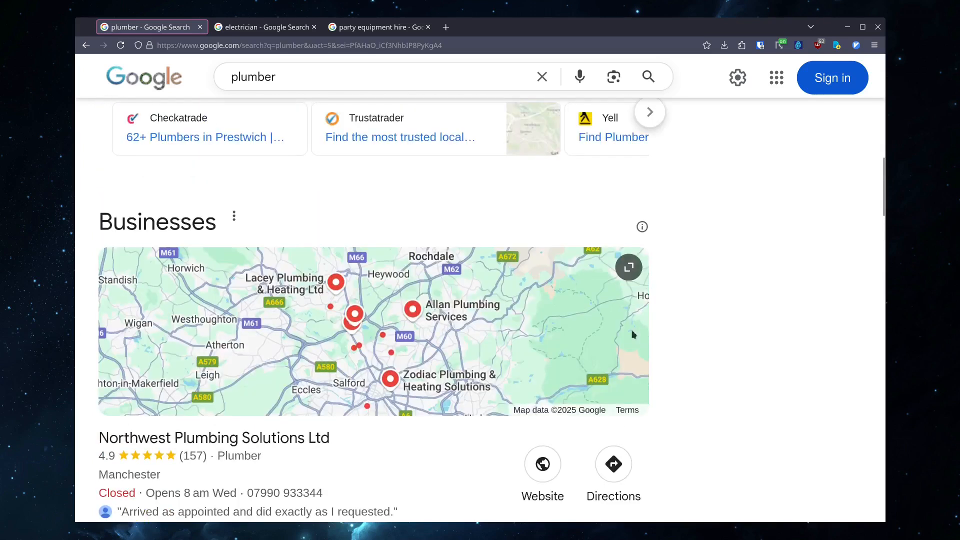
- Expand the plumber Businesses map to view more local pins
click(415, 318)
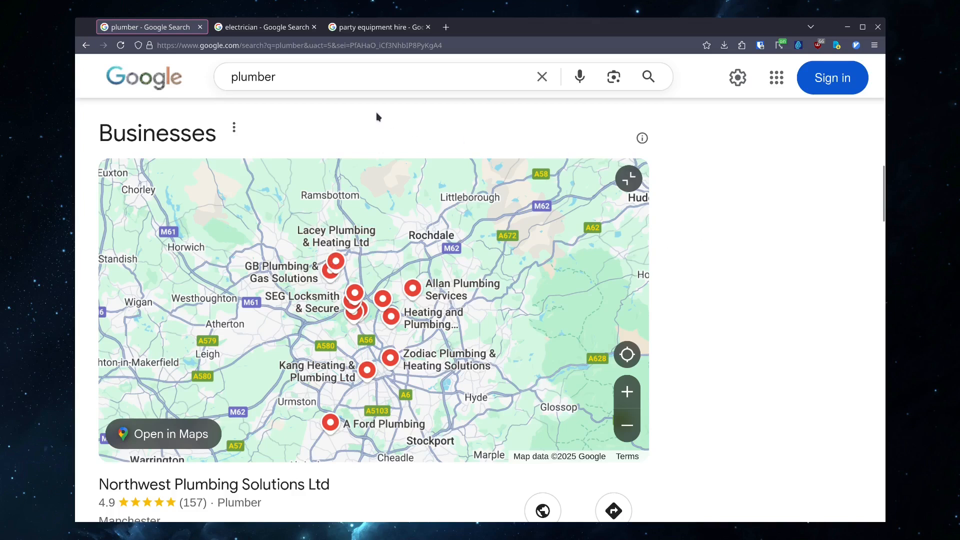
click(311, 75)
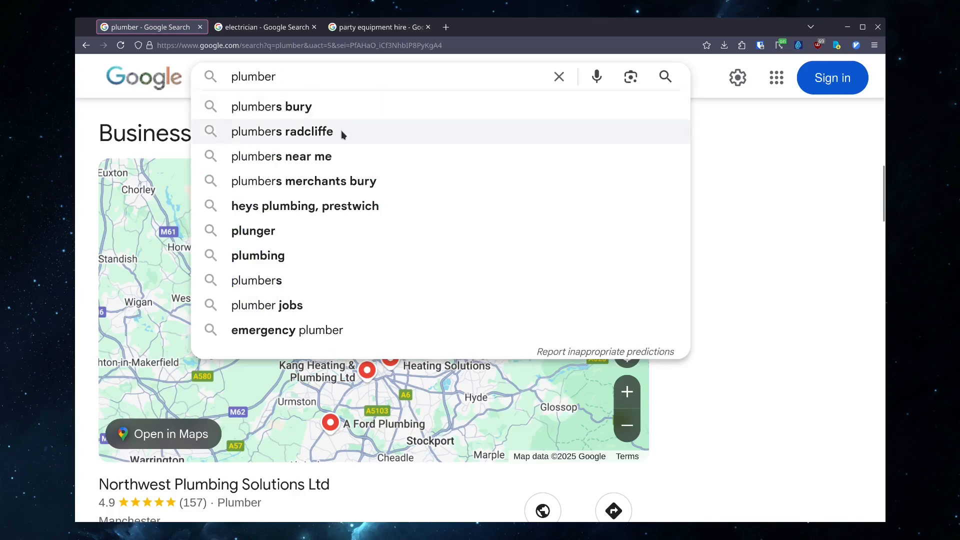
click(757, 217)
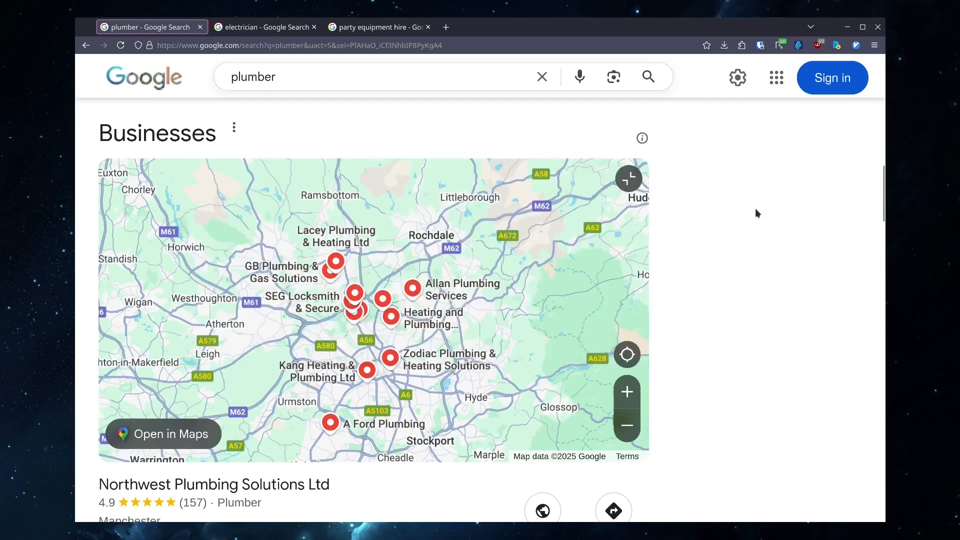
- Scroll through the plumber business listings and the organic results below them
scroll(755, 208, down, 5)
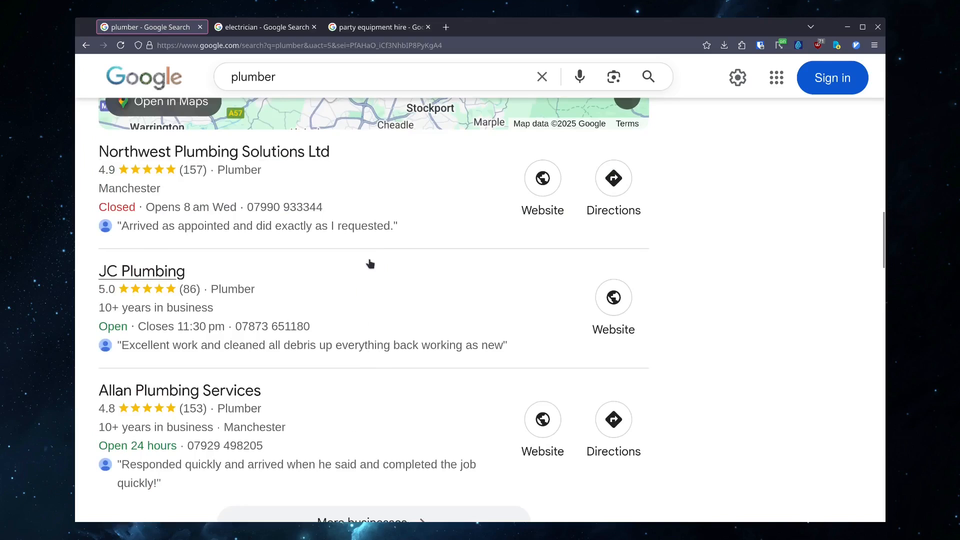
scroll(369, 266, down, 7)
scroll(373, 259, down, 5)
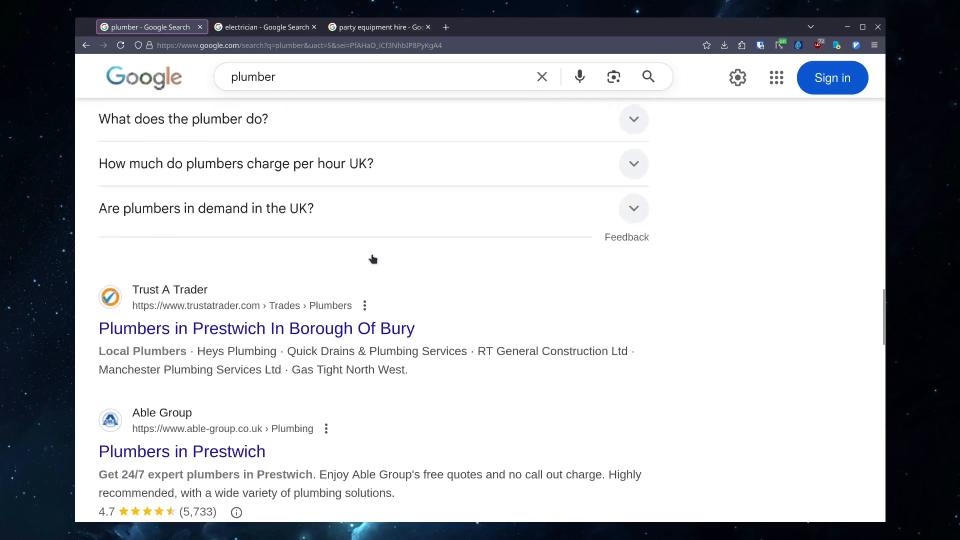
scroll(459, 229, up, 2)
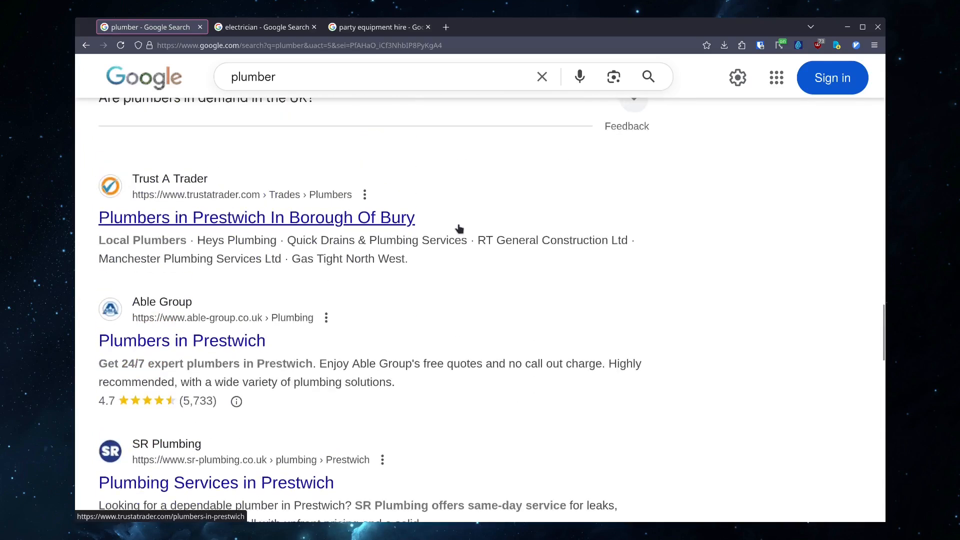
scroll(659, 268, down, 9)
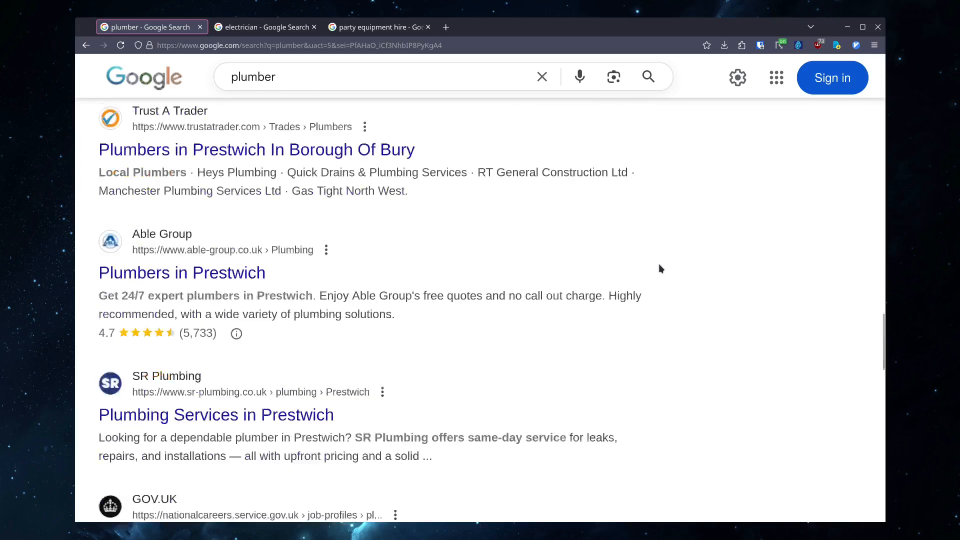
scroll(659, 268, up, 9)
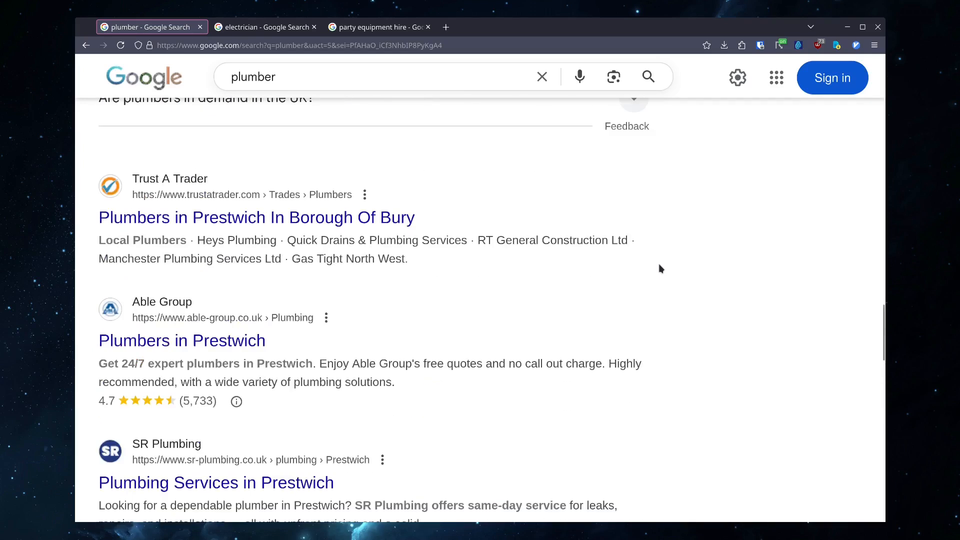
- Switch to the electrician search and browse its Businesses map, listings and results
click(272, 27)
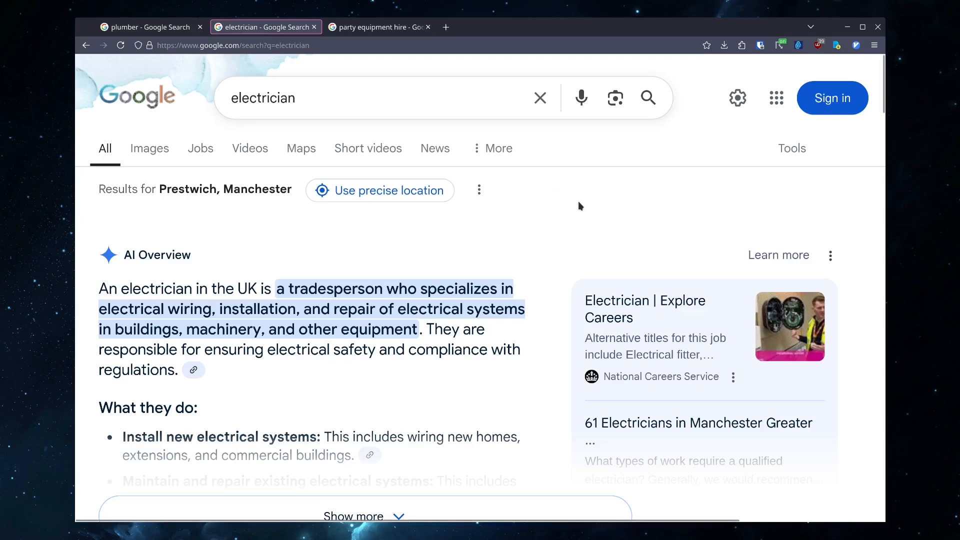
scroll(565, 186, down, 2)
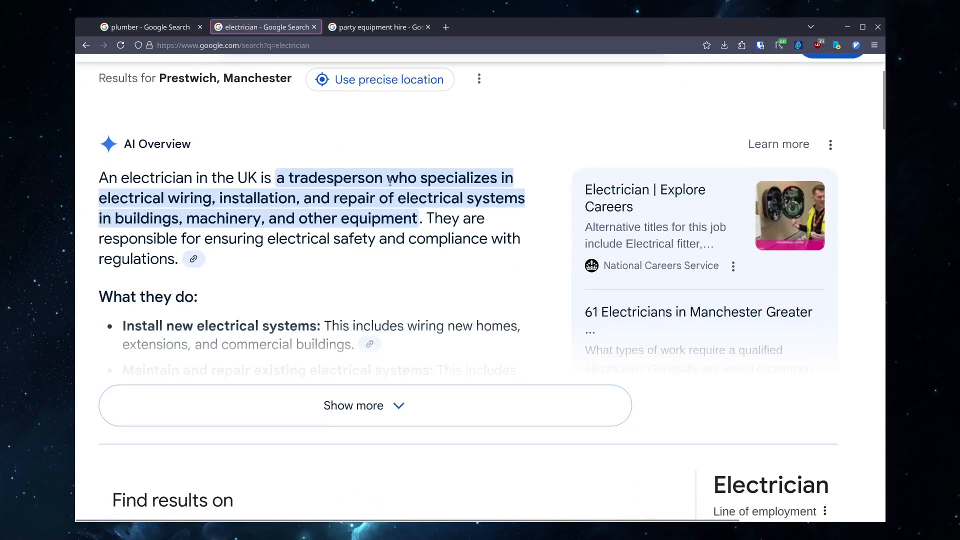
scroll(439, 251, down, 6)
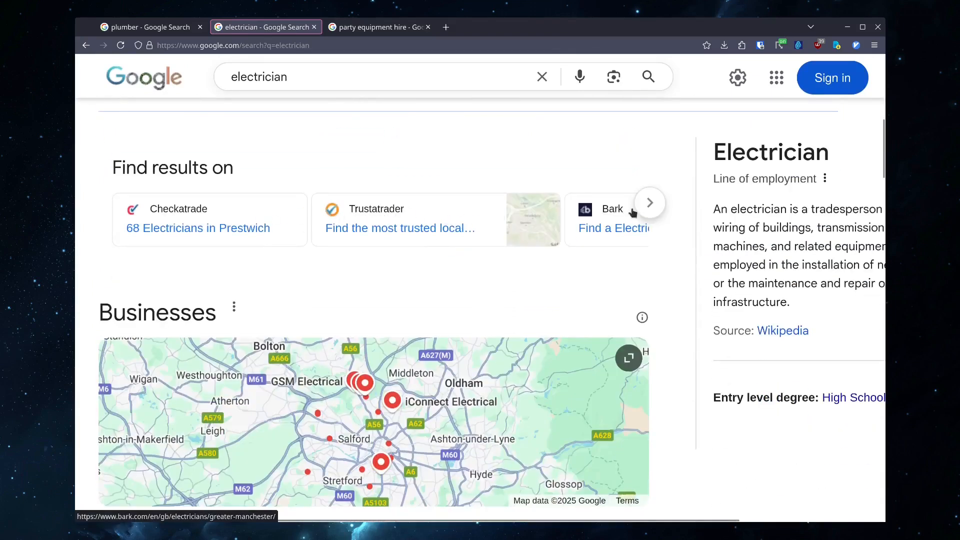
scroll(607, 212, down, 3)
scroll(608, 212, down, 1)
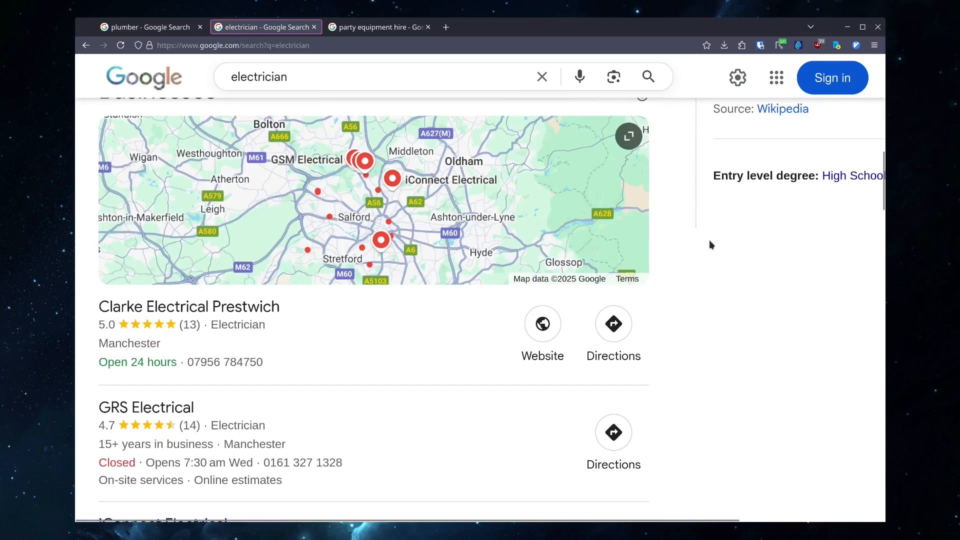
scroll(709, 242, down, 2)
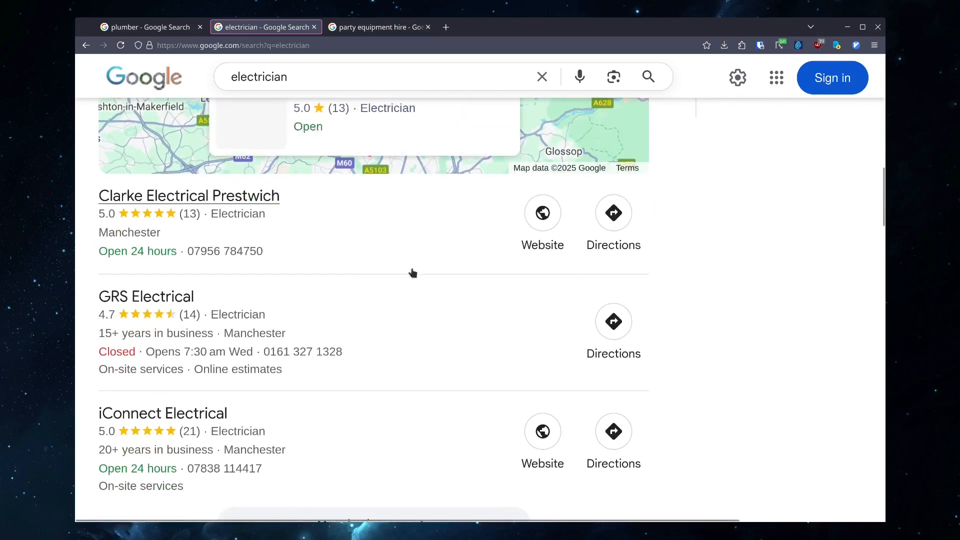
scroll(770, 298, down, 2)
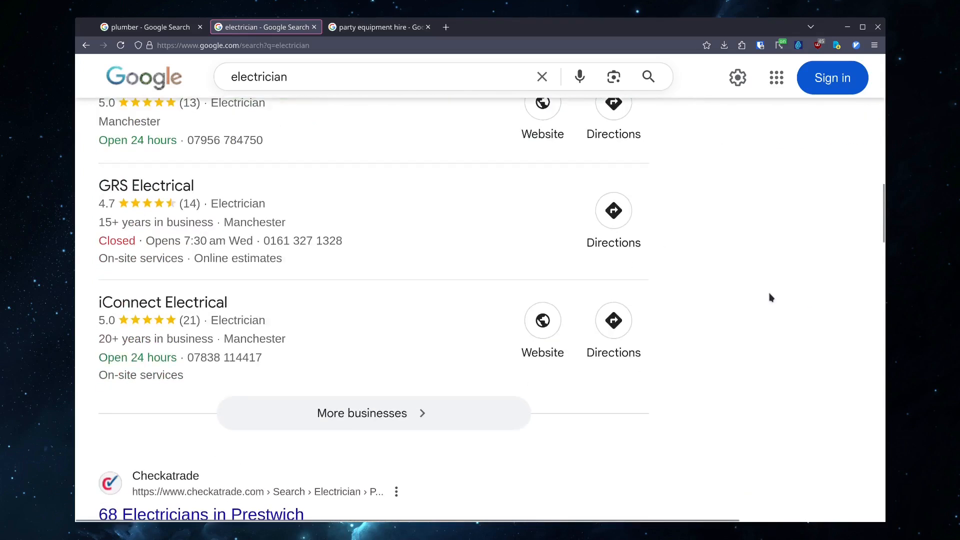
scroll(771, 297, up, 2)
scroll(768, 297, up, 2)
scroll(733, 337, down, 10)
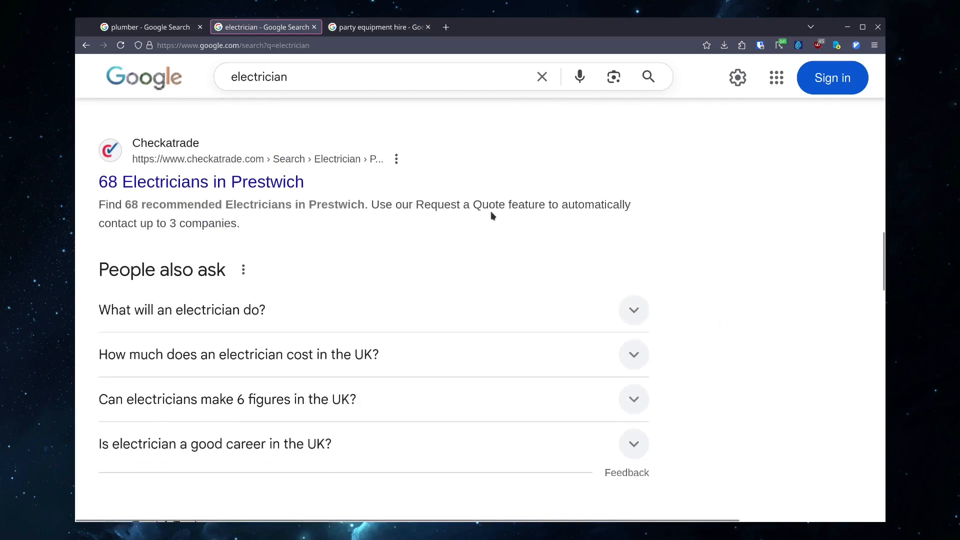
scroll(700, 226, down, 2)
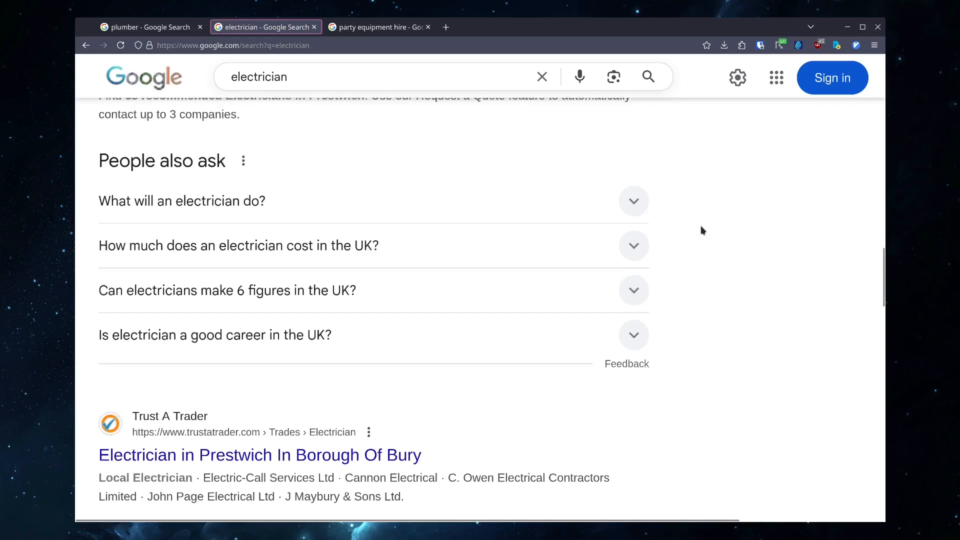
scroll(701, 226, up, 4)
scroll(589, 280, down, 2)
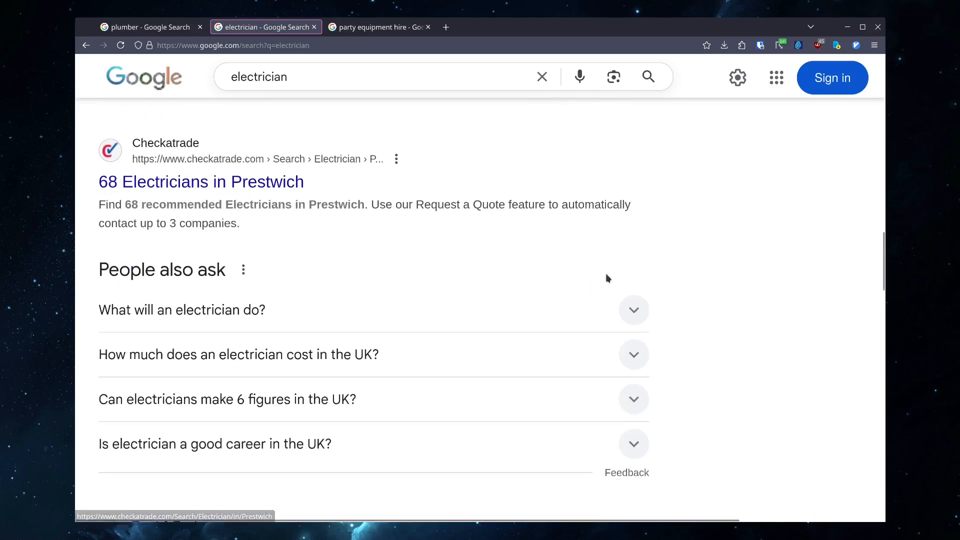
scroll(704, 321, down, 4)
scroll(702, 310, down, 1)
- Switch to the party equipment hire search and browse its Places map, listings and results
key(ctrl+Tab)
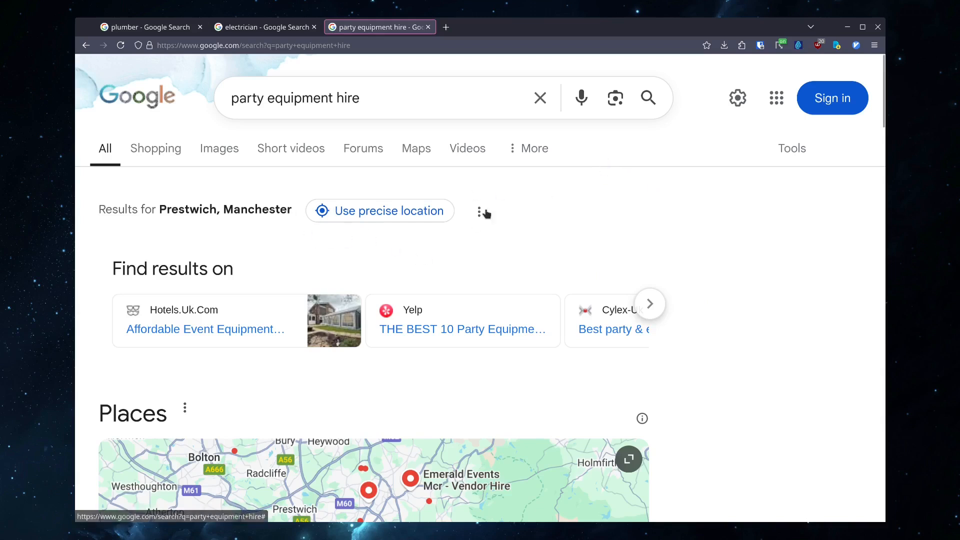
scroll(484, 209, down, 2)
scroll(484, 201, up, 2)
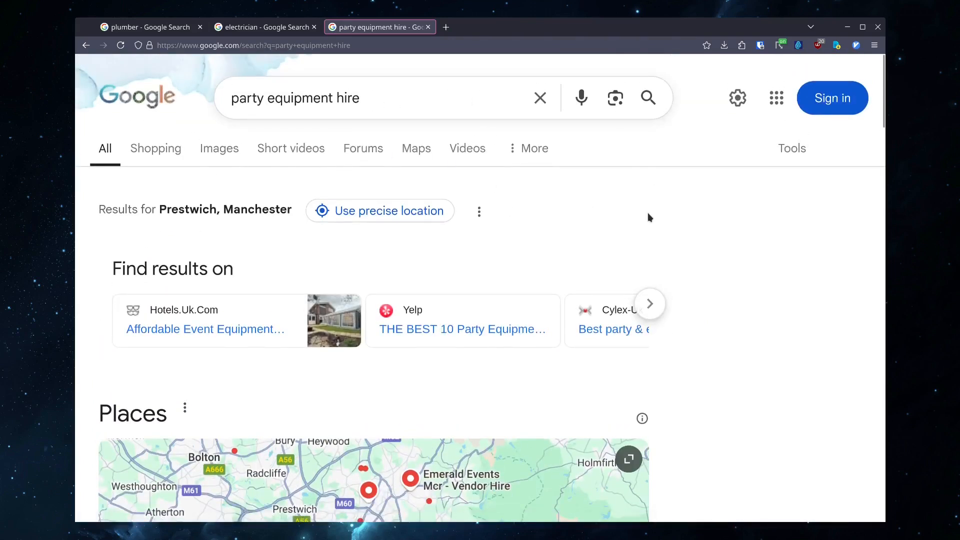
scroll(648, 217, down, 2)
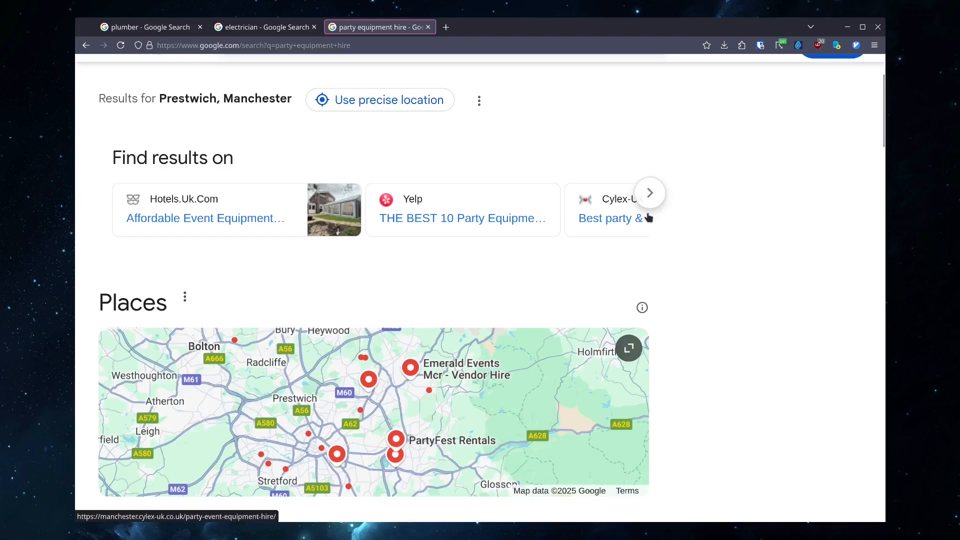
scroll(648, 217, down, 2)
scroll(698, 195, down, 2)
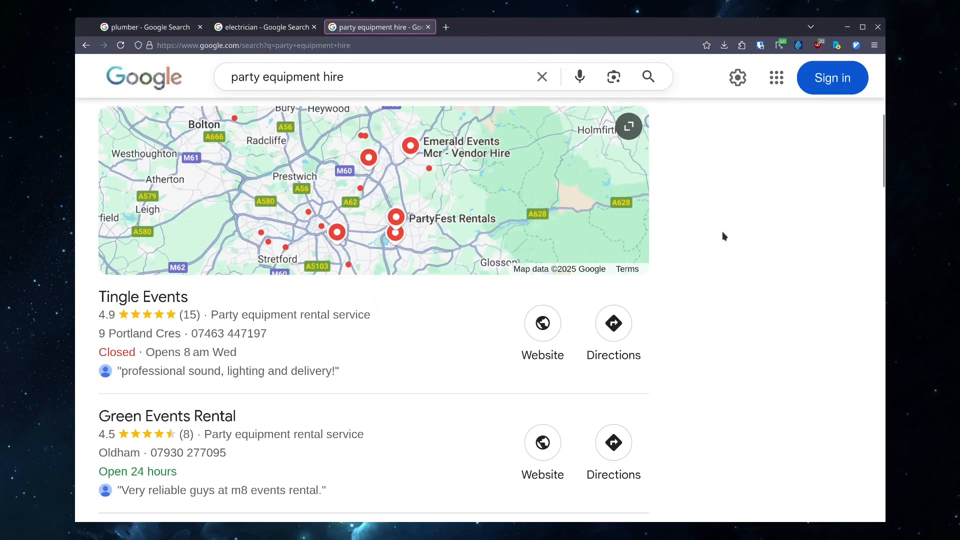
scroll(724, 235, down, 8)
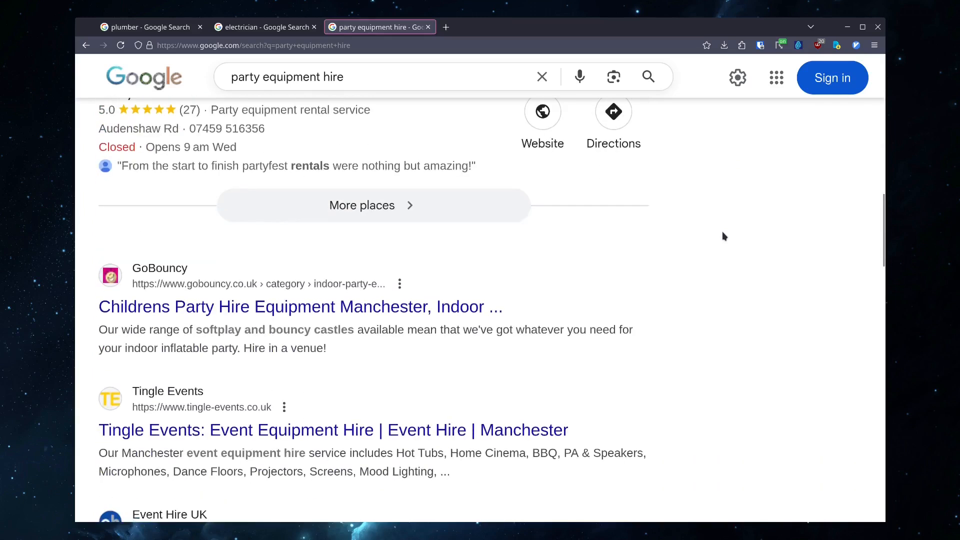
scroll(723, 235, down, 2)
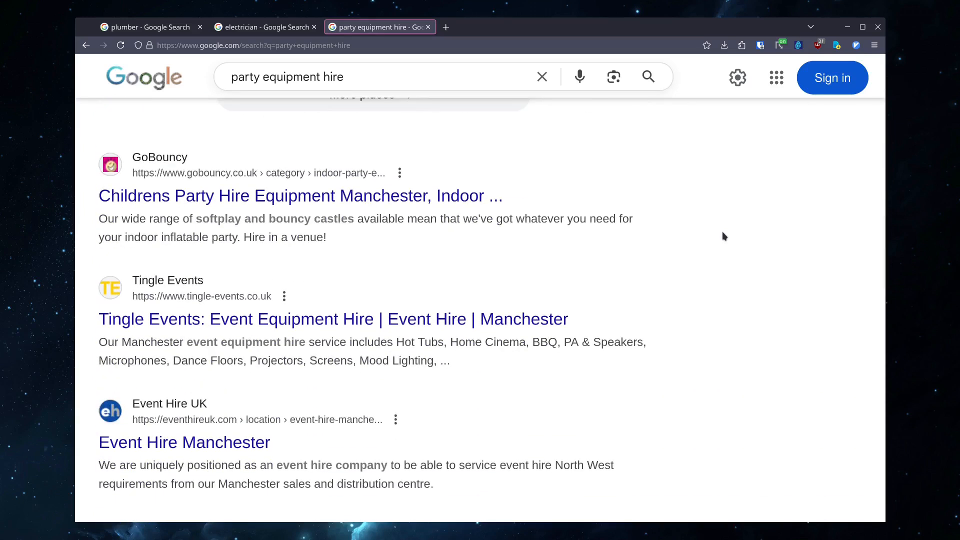
scroll(723, 235, up, 6)
scroll(723, 236, up, 2)
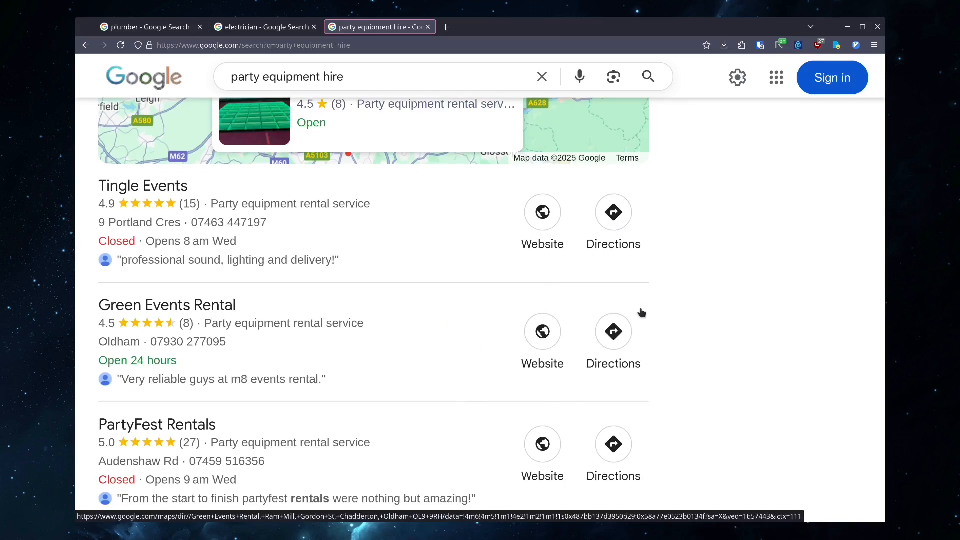
scroll(698, 262, up, 10)
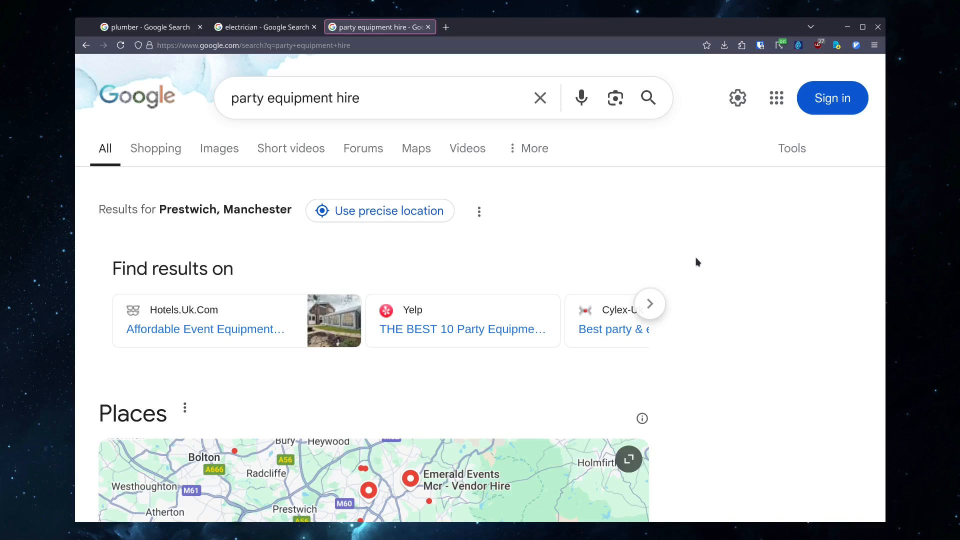
- Open google.com/business in a new tab and start creating a Google Business Profile
key(ctrl+t)
text(google.com/business)
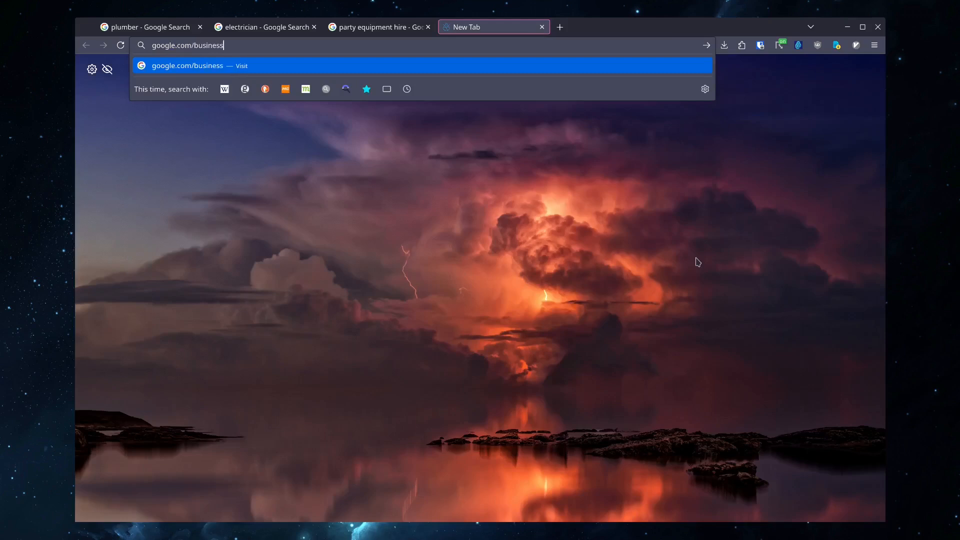
key(Return)
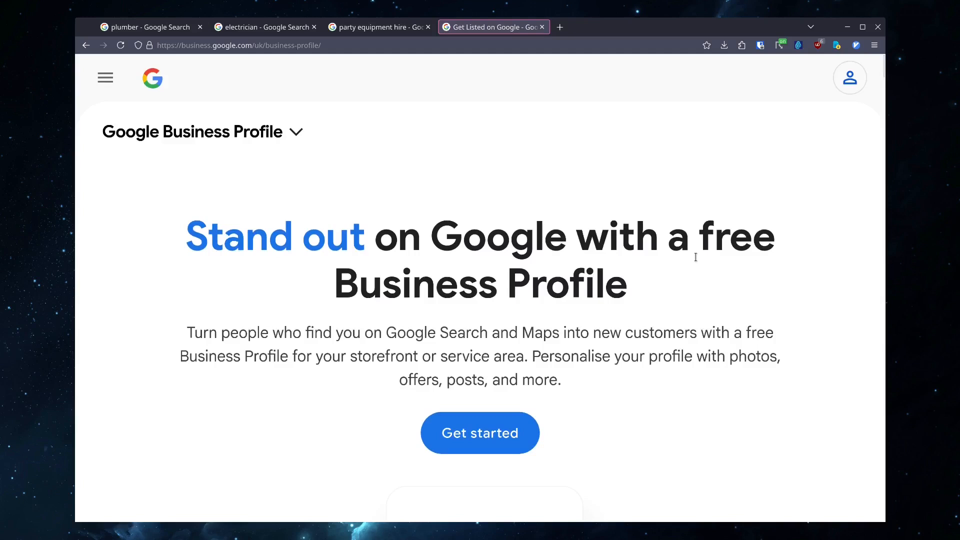
click(470, 441)
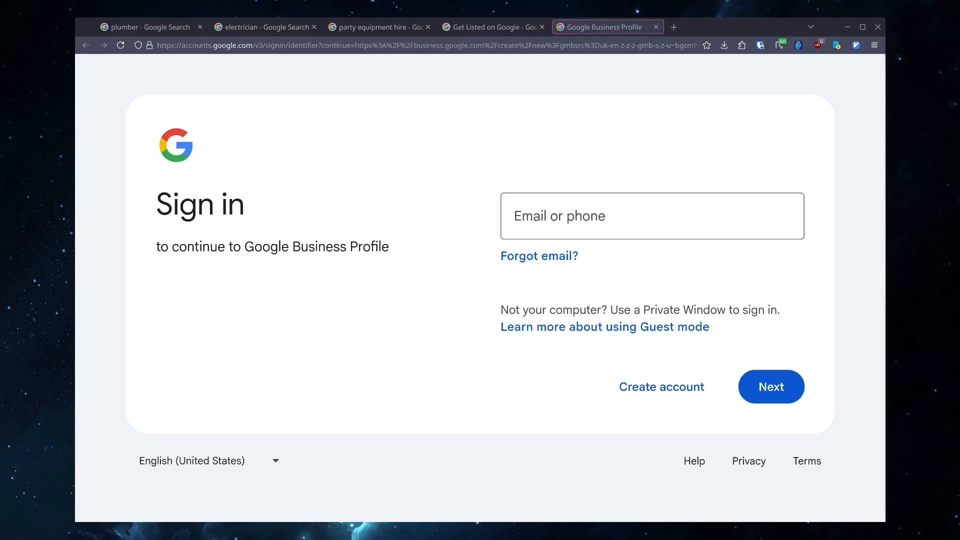
- Sign in to the Google account with the saved e-mail address and confirm with the passkey
key(ctrl+shift+l)
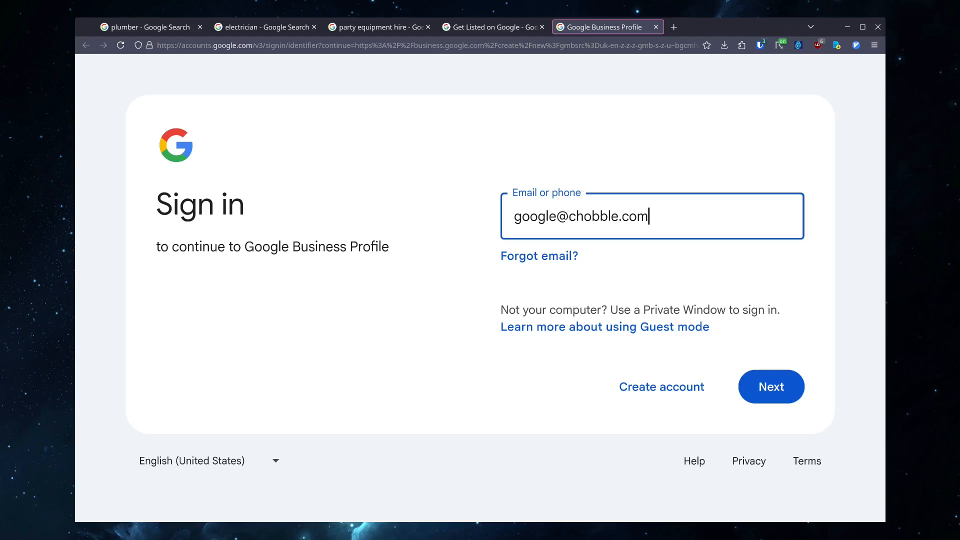
key(Return)
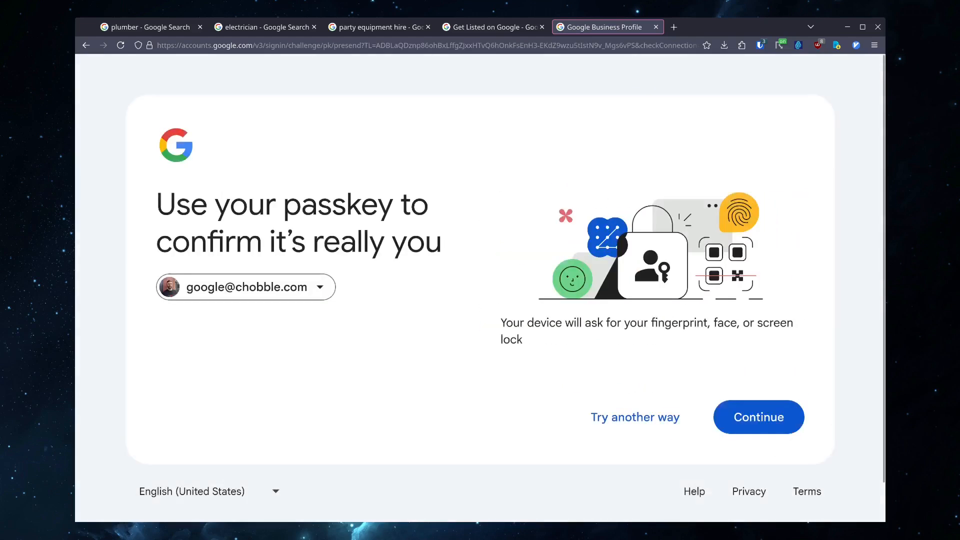
click(775, 408)
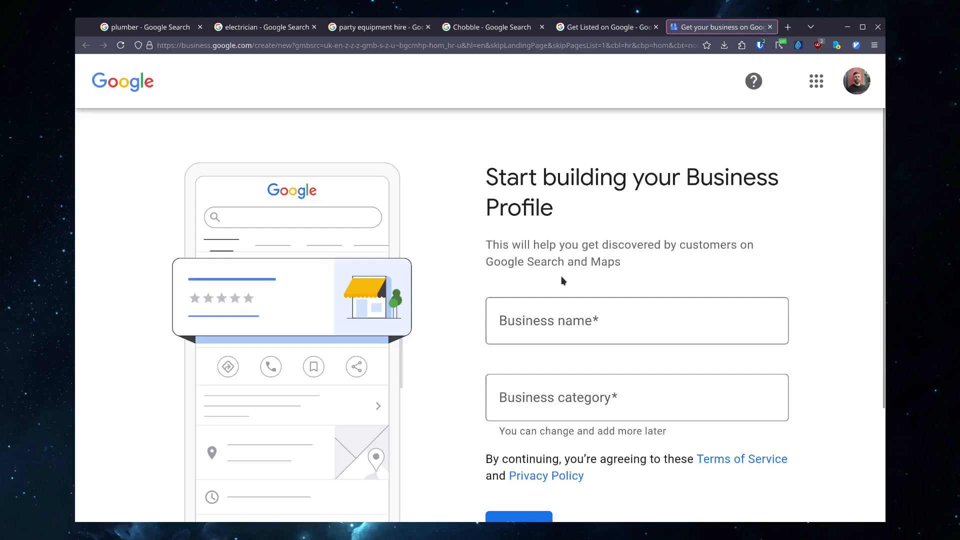
- Enter Test Business as the business name
click(515, 302)
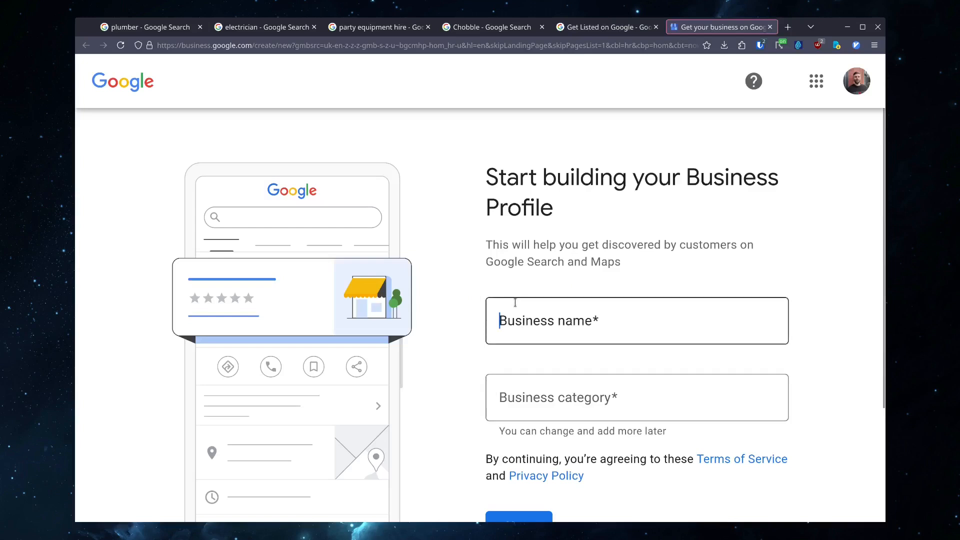
scroll(515, 302, down, 2)
click(653, 231)
text(Test Business)
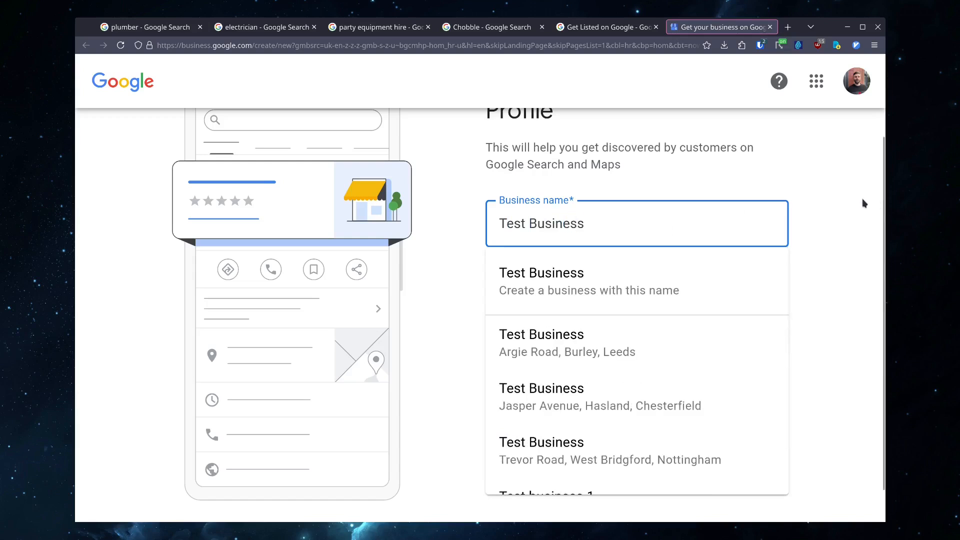
- Try to set the business category to Test Category and continue
click(862, 202)
click(631, 316)
text(Test Category)
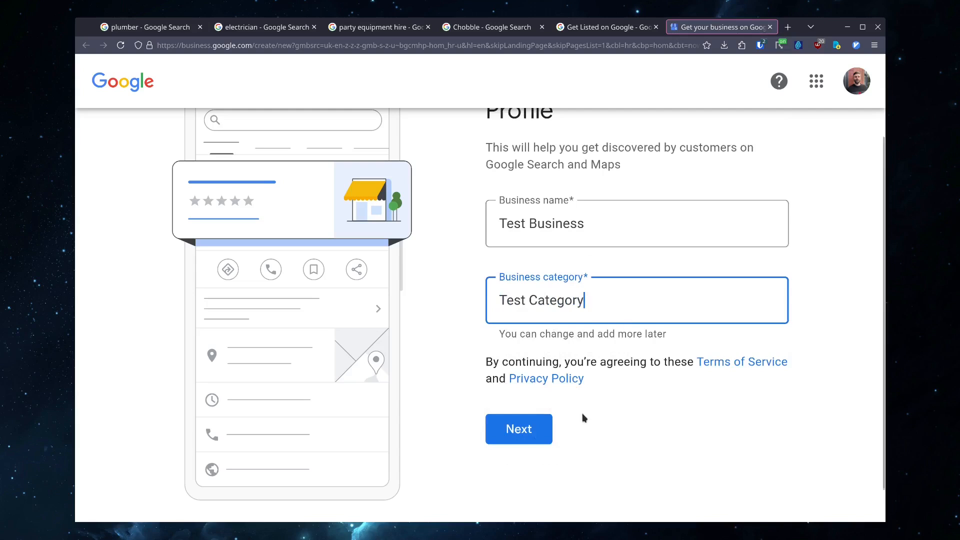
click(519, 429)
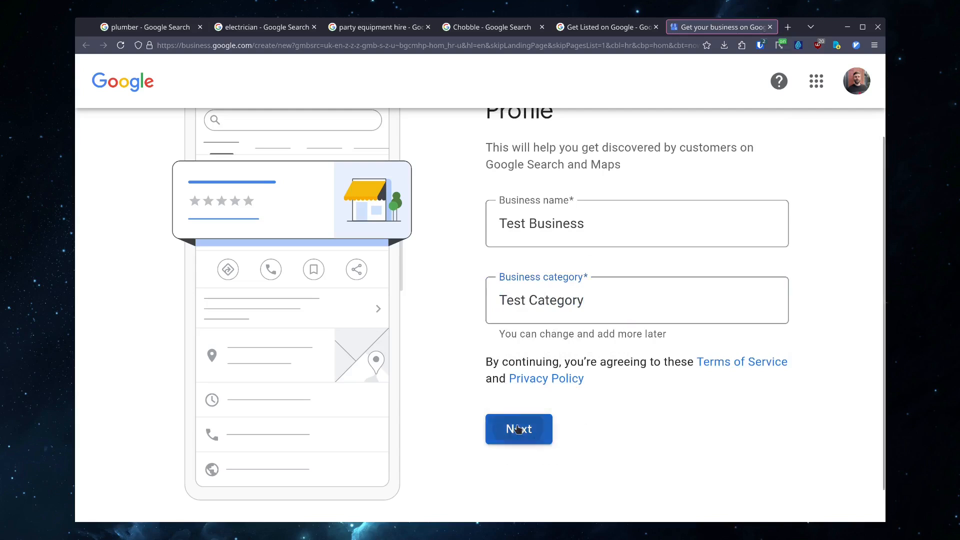
- Set the business category to Website designer and continue
click(607, 308)
key(ctrl+a)
key(BackSpace)
text(WEbsite)
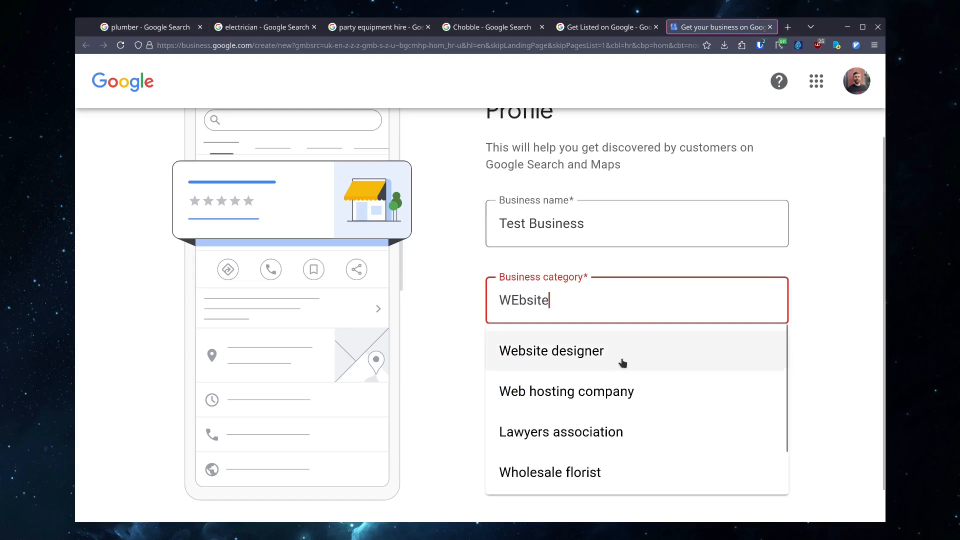
click(613, 353)
click(519, 436)
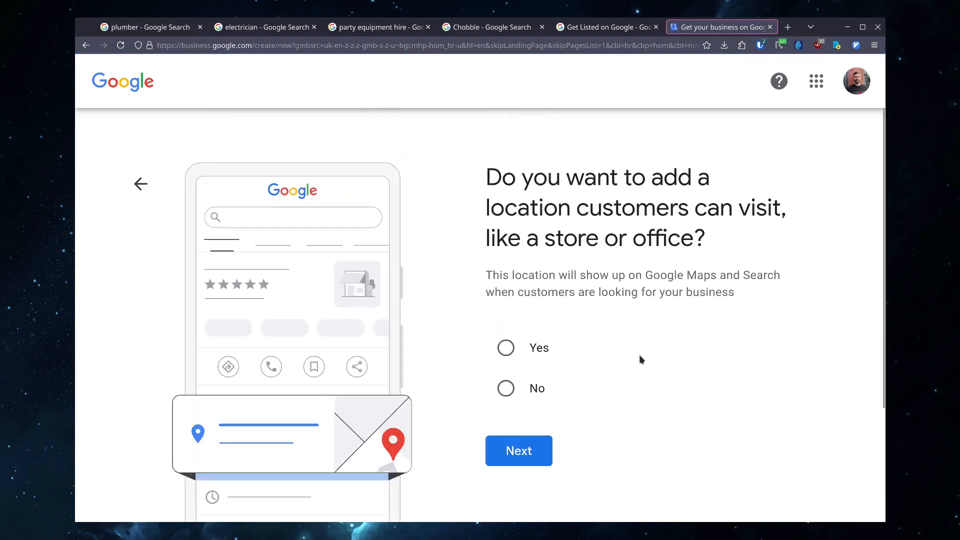
- Answer No to adding a location customers can visit and continue
click(534, 349)
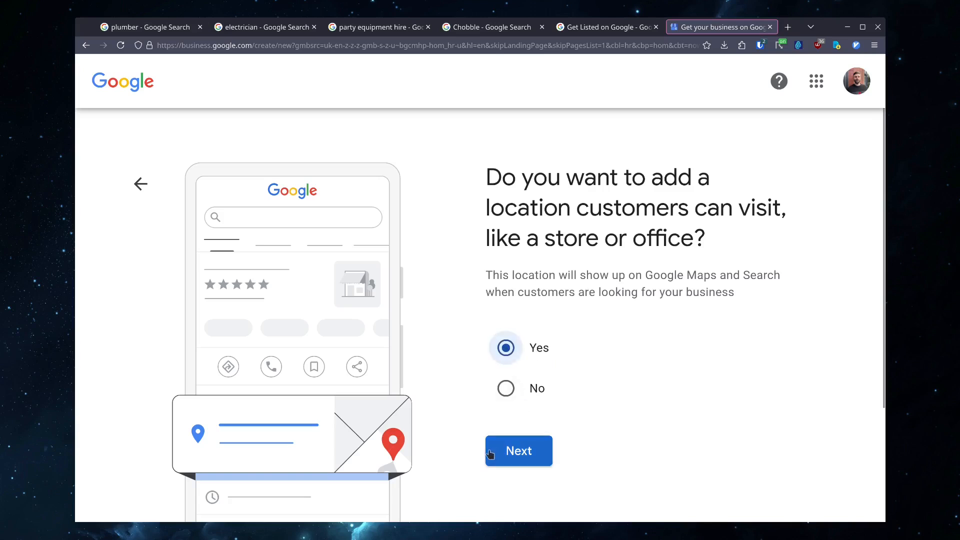
click(515, 388)
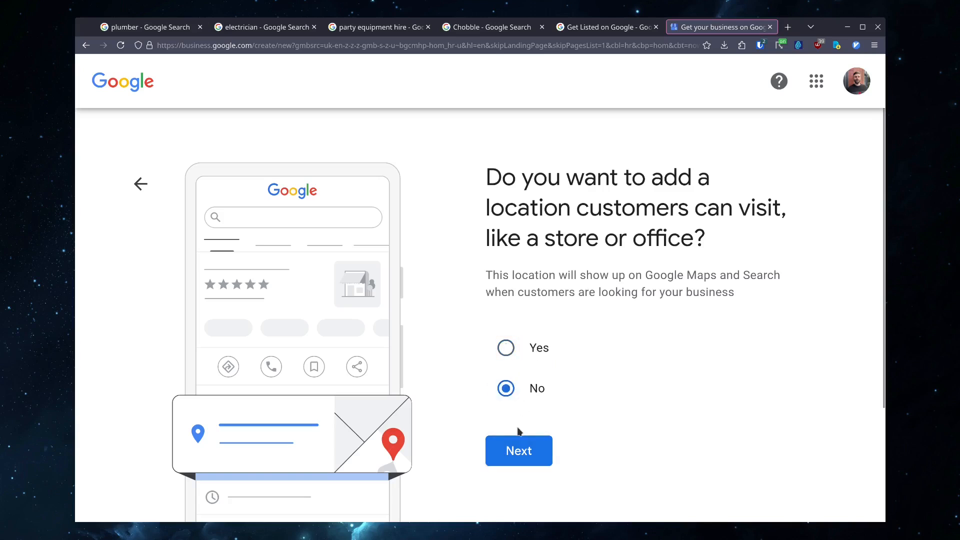
click(517, 438)
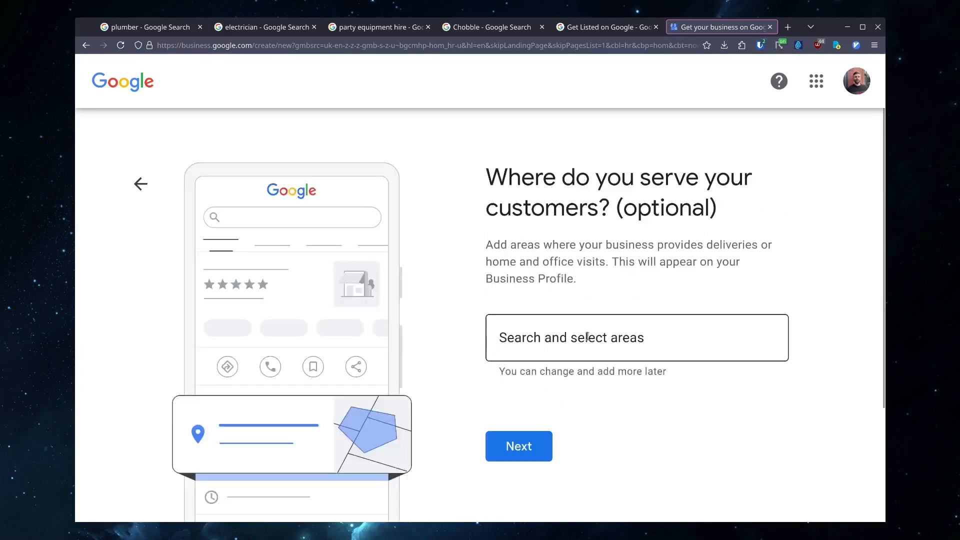
- Add Manchester, UK as a service area and continue
click(574, 338)
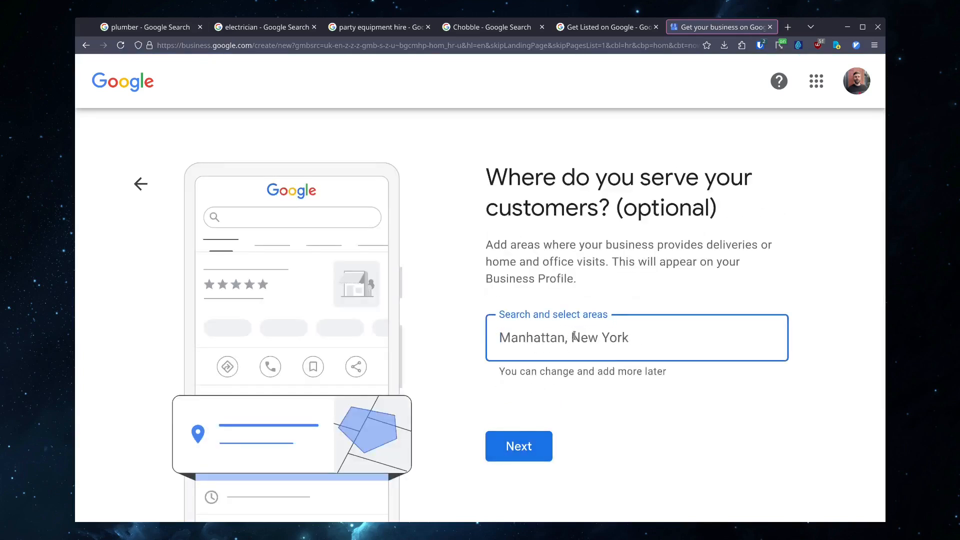
text(Manchester)
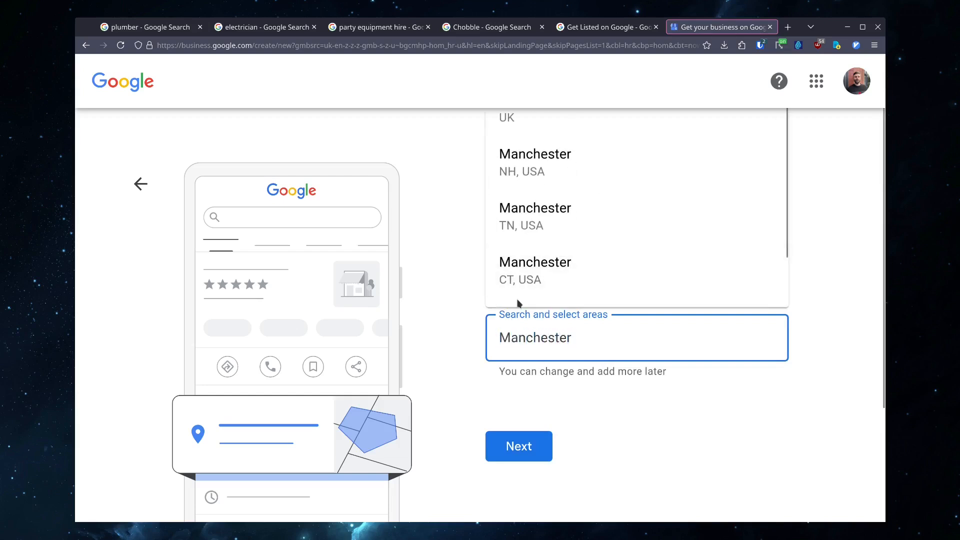
click(549, 131)
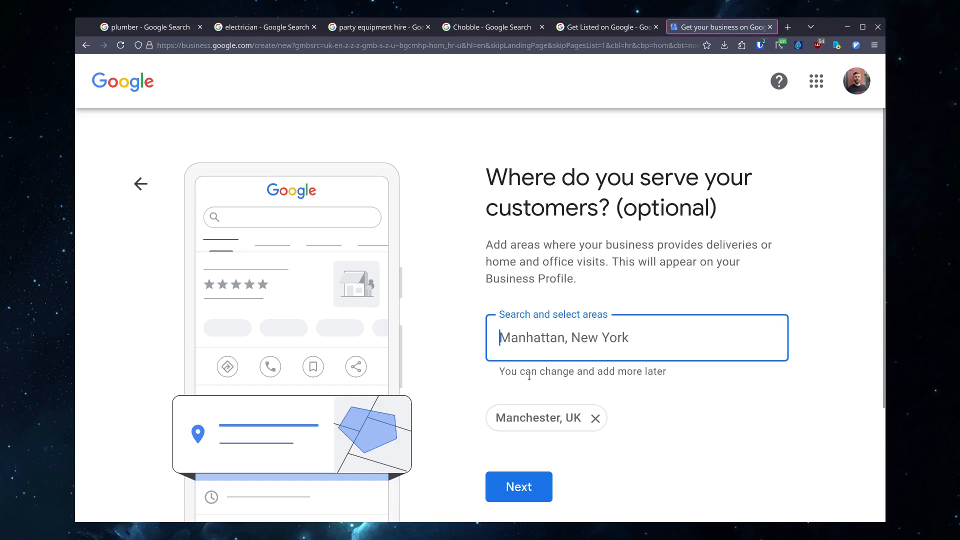
click(508, 486)
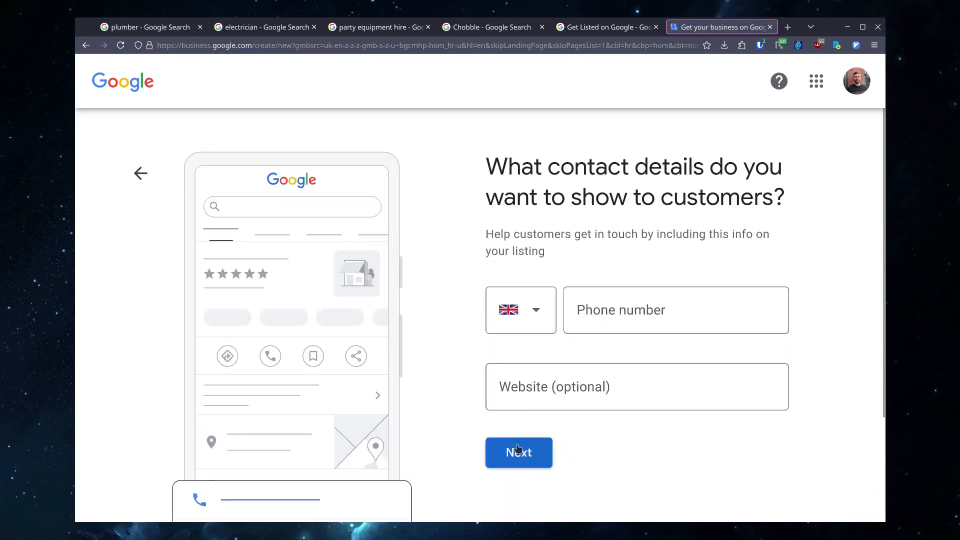
click(518, 450)
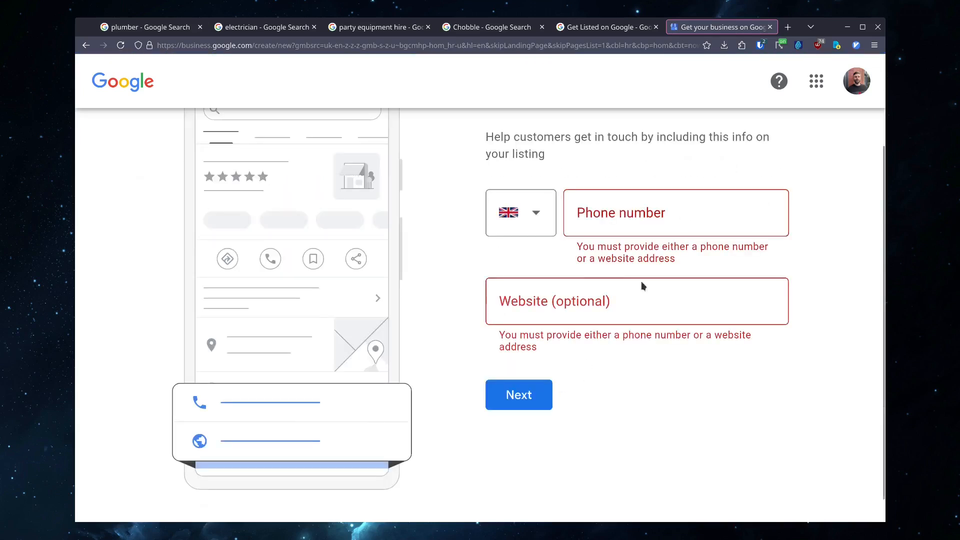
click(623, 300)
text(hytt)
key(BackSpace)
key(BackSpace)
key(BackSpace)
text(ttp)
text(s;)
text(//example)
text(.chobble.com)
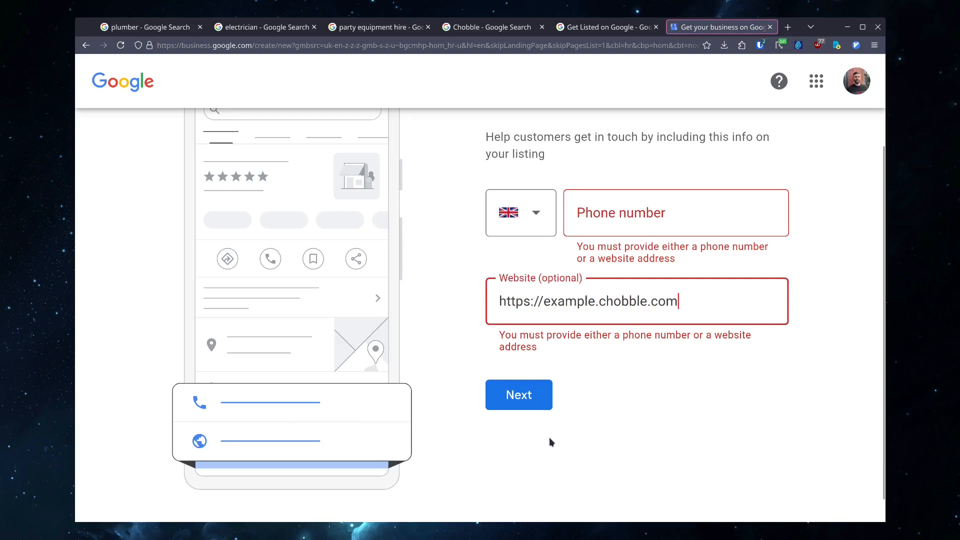
click(540, 410)
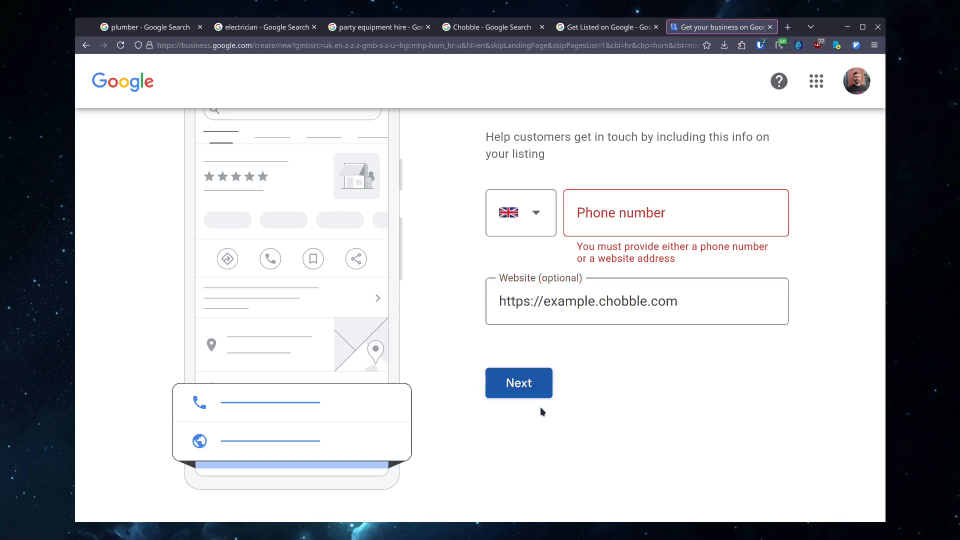
click(538, 391)
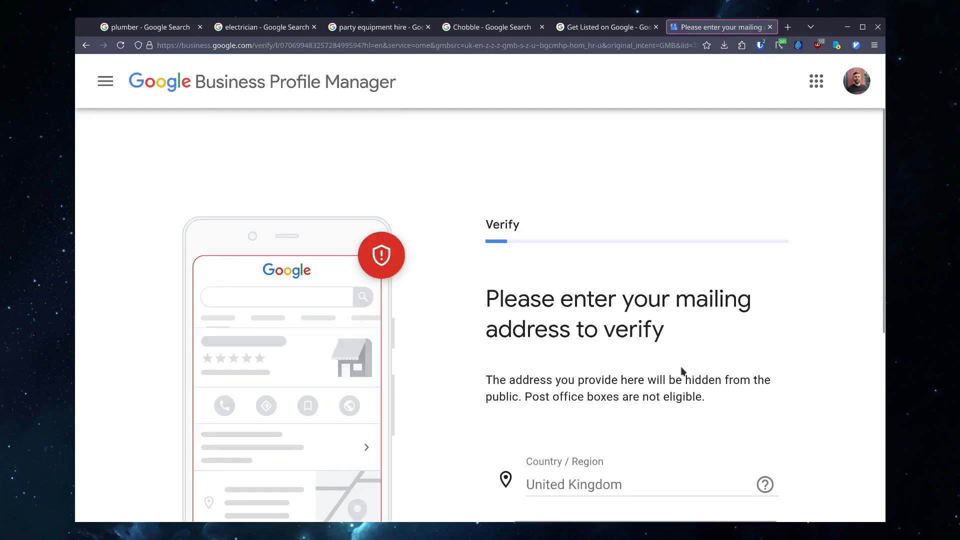
- Postpone the mailing address verification until later
scroll(683, 371, down, 3)
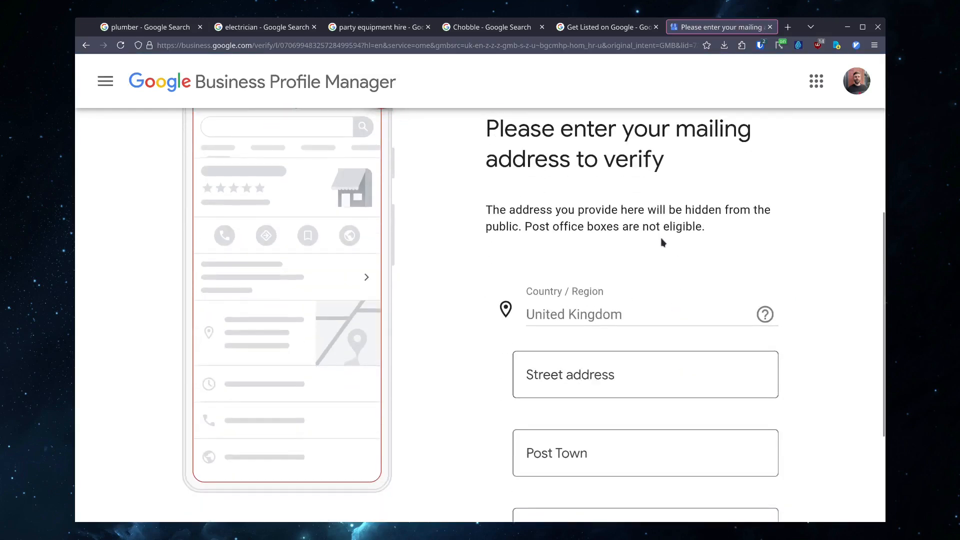
scroll(690, 230, down, 3)
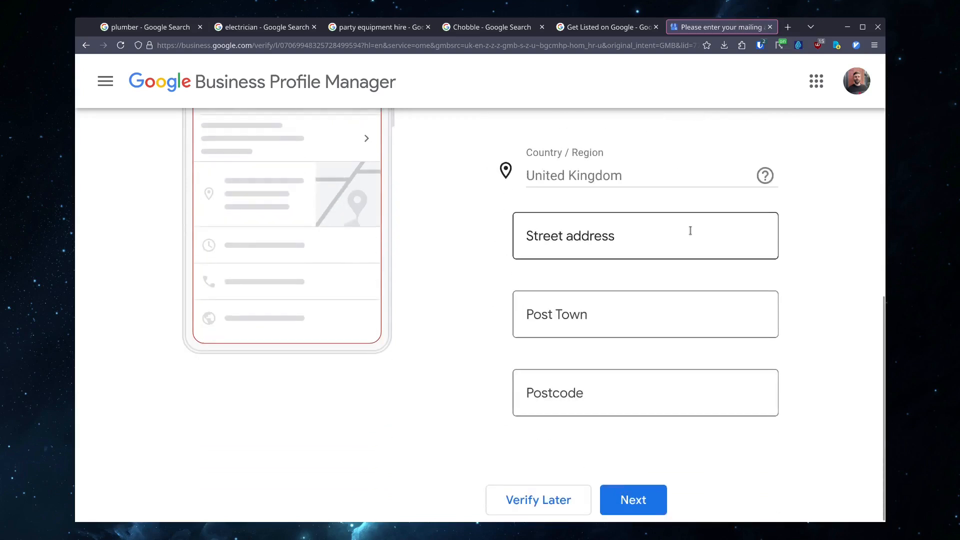
scroll(657, 294, up, 5)
scroll(656, 293, down, 5)
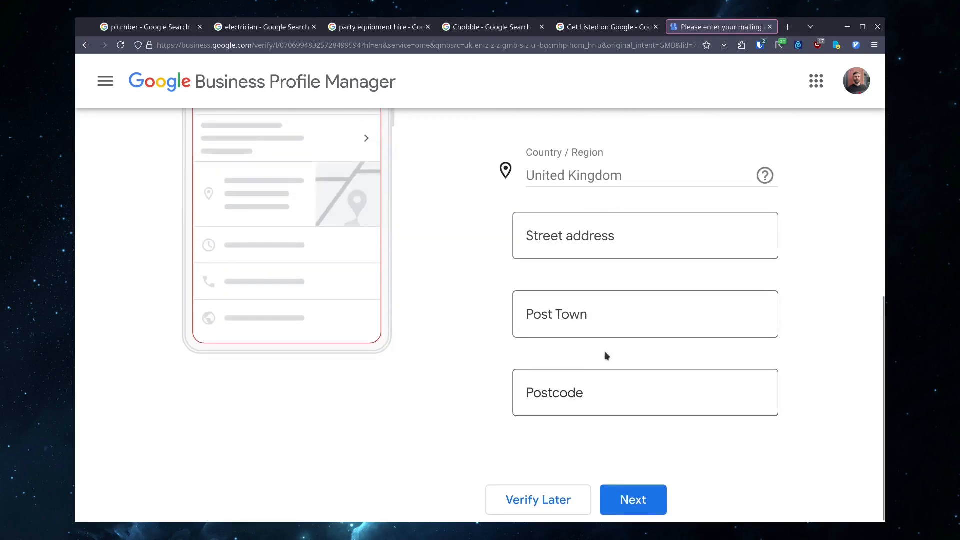
click(528, 509)
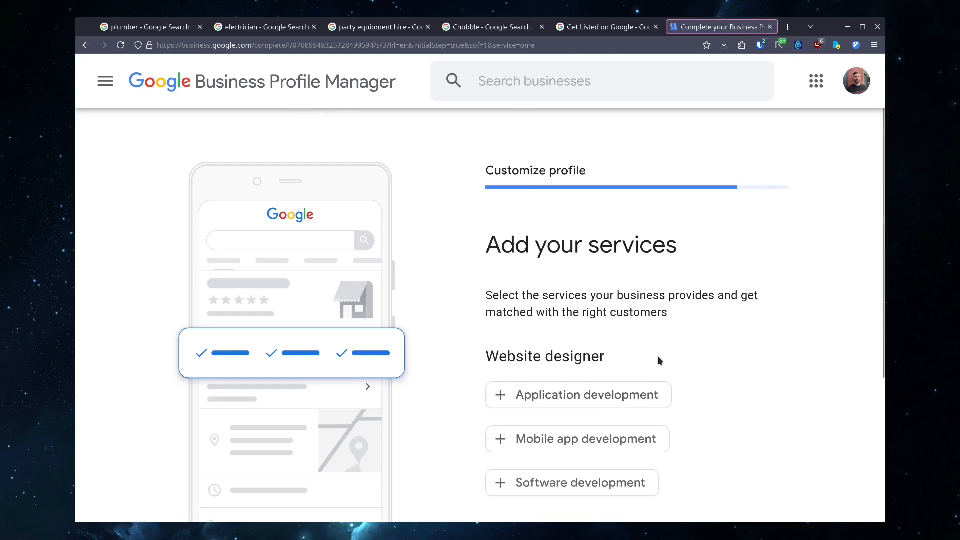
- Select Software development among the offered services and skip the services page
scroll(658, 359, down, 2)
scroll(658, 359, down, 2)
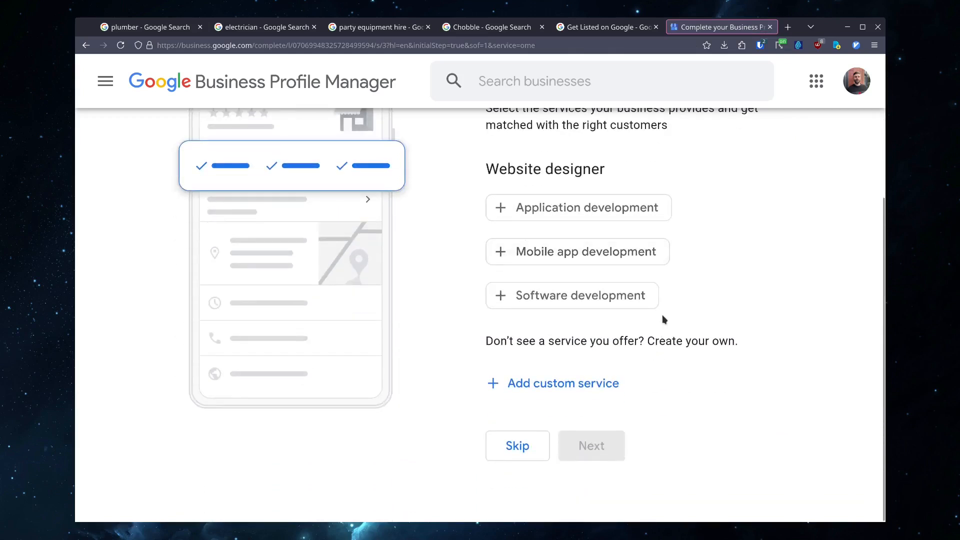
scroll(494, 403, up, 2)
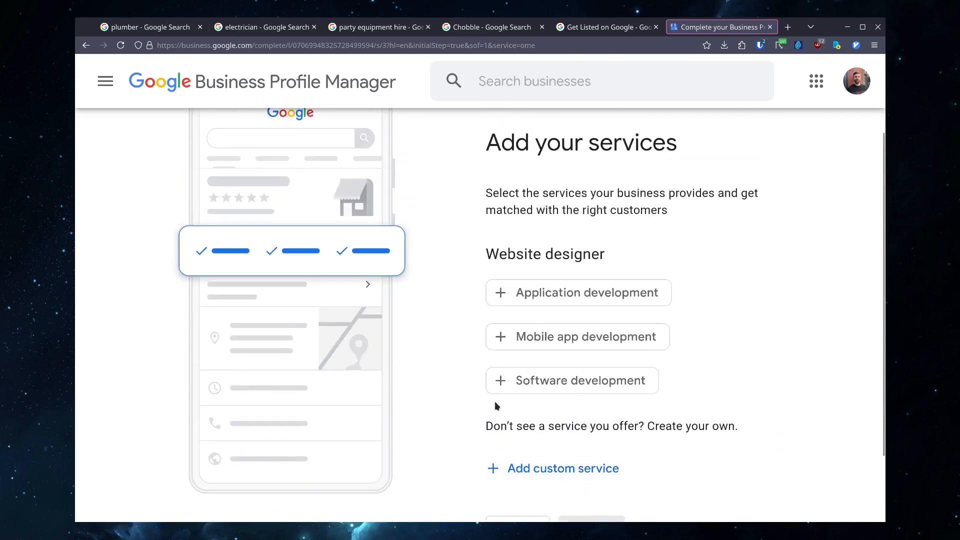
scroll(515, 205, down, 2)
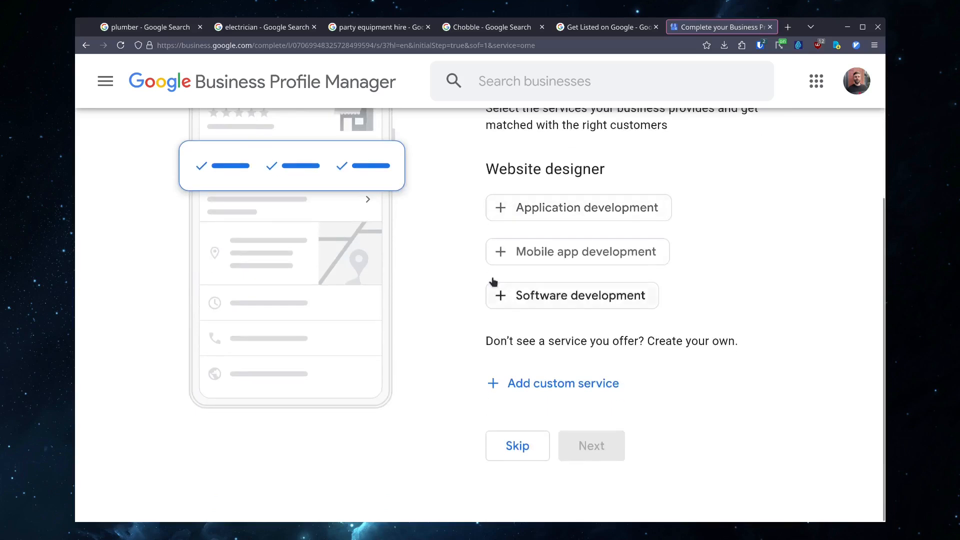
click(488, 300)
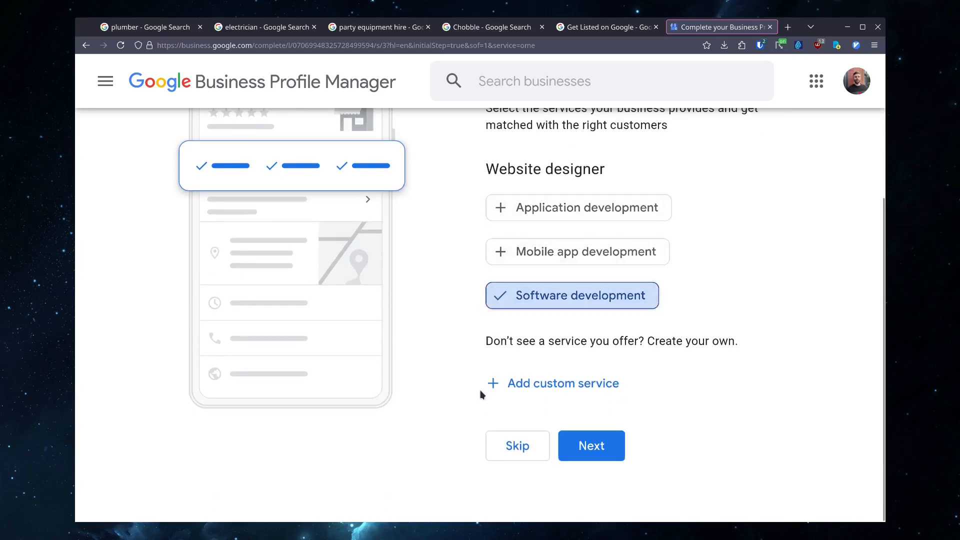
click(504, 448)
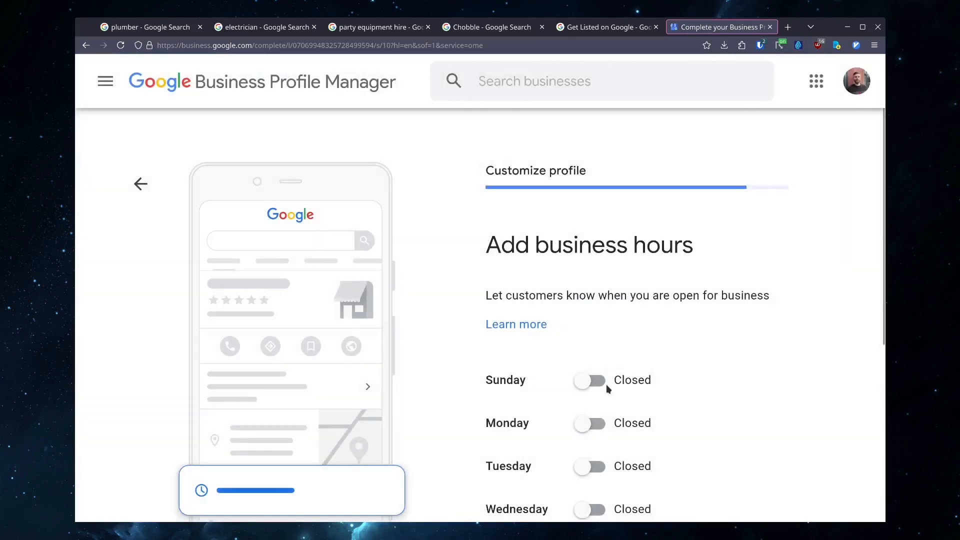
- Skip adding business hours
scroll(629, 364, down, 5)
scroll(630, 362, up, 2)
scroll(631, 362, down, 2)
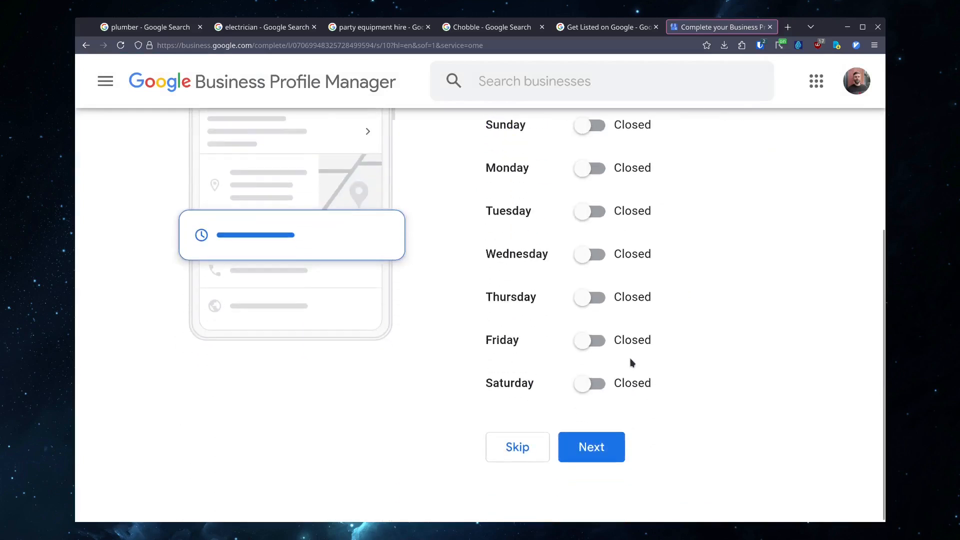
click(526, 446)
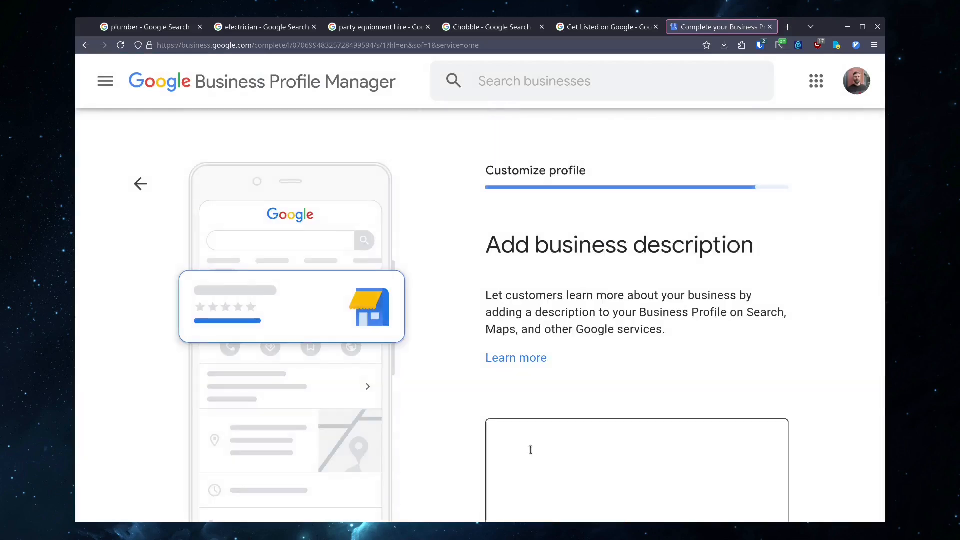
- Enter the business description "This is just a test" and continue to the photos page
scroll(608, 388, down, 3)
click(586, 352)
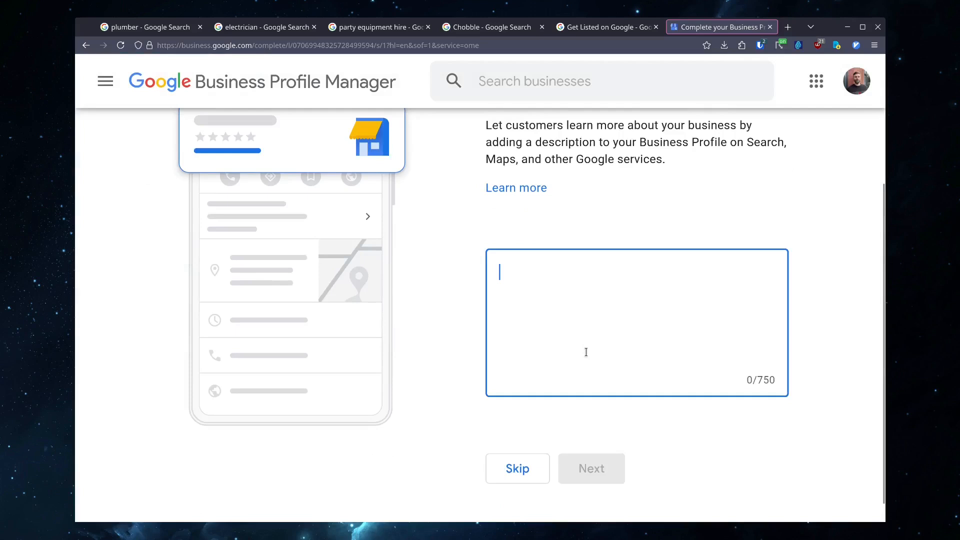
text(The)
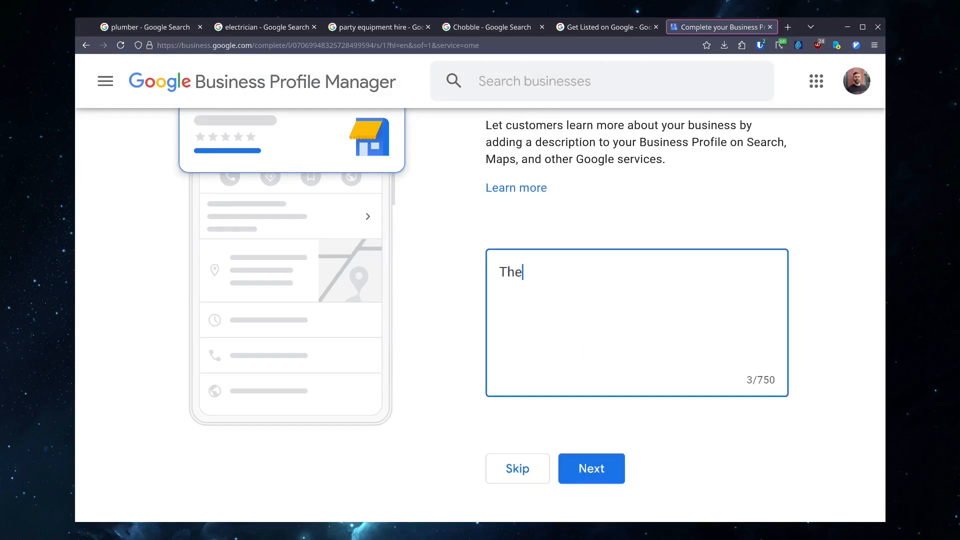
text(is is just a test)
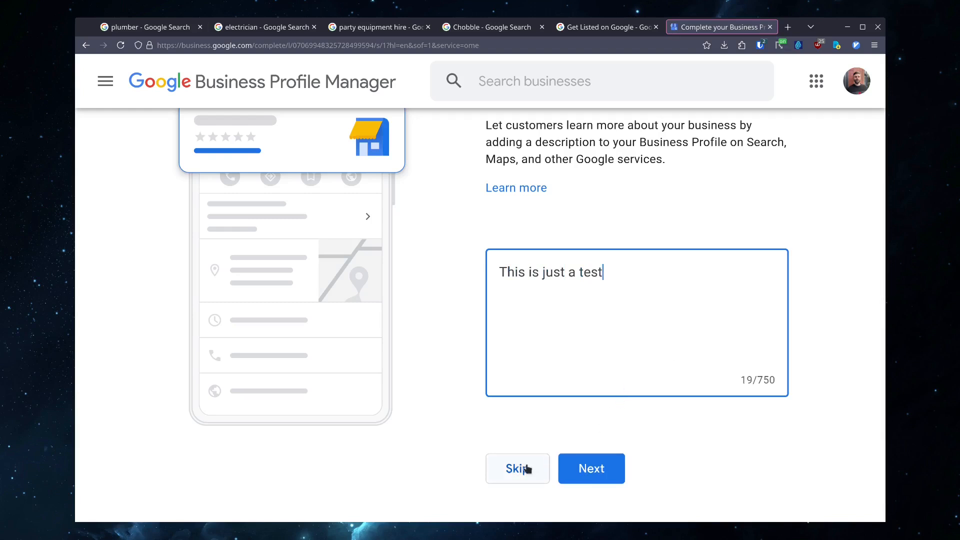
click(615, 459)
scroll(530, 369, down, 3)
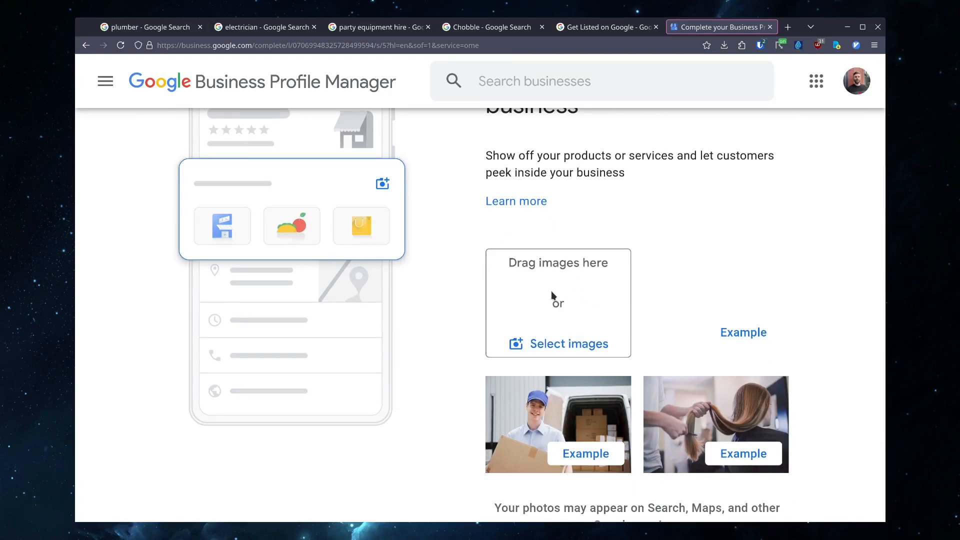
- Skip the photos page and the Google Ads advertising offer
scroll(552, 296, down, 3)
scroll(477, 303, down, 2)
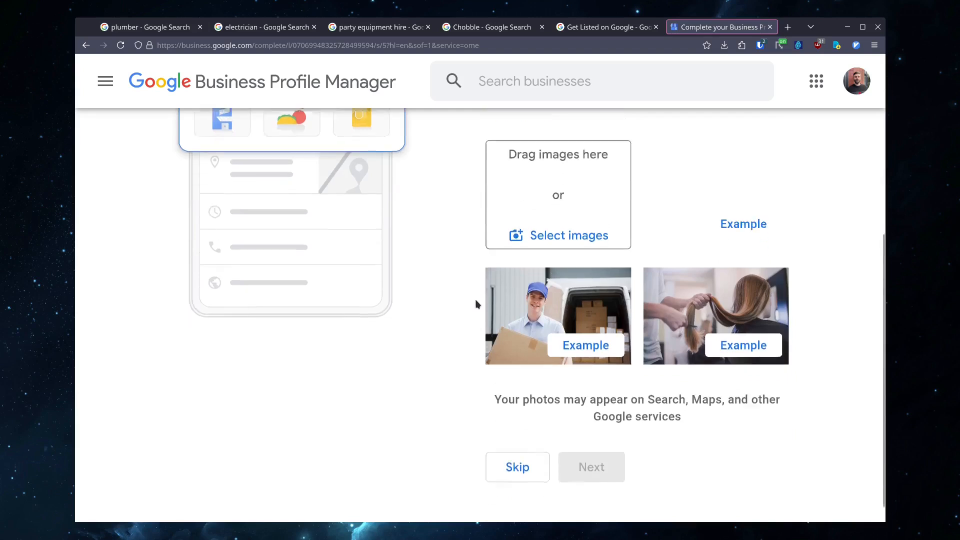
click(501, 446)
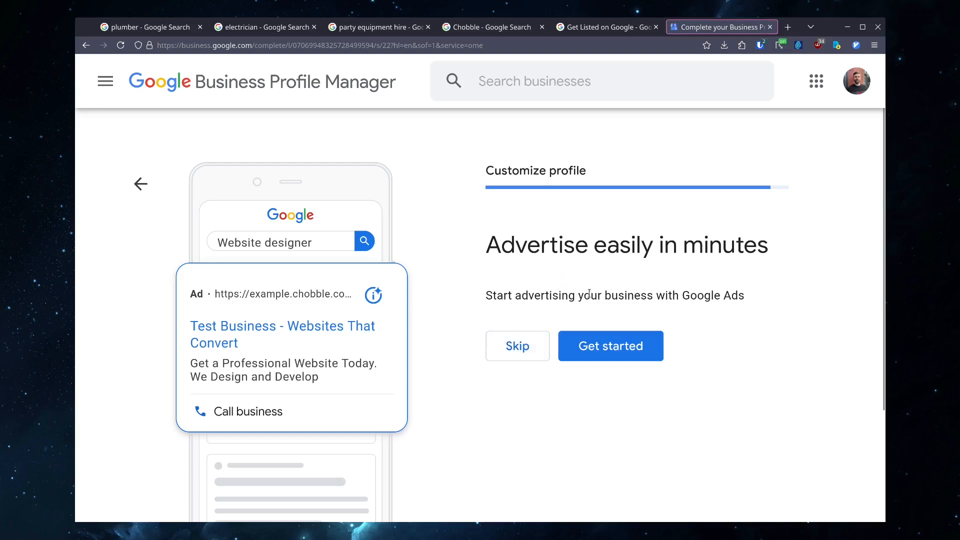
click(502, 349)
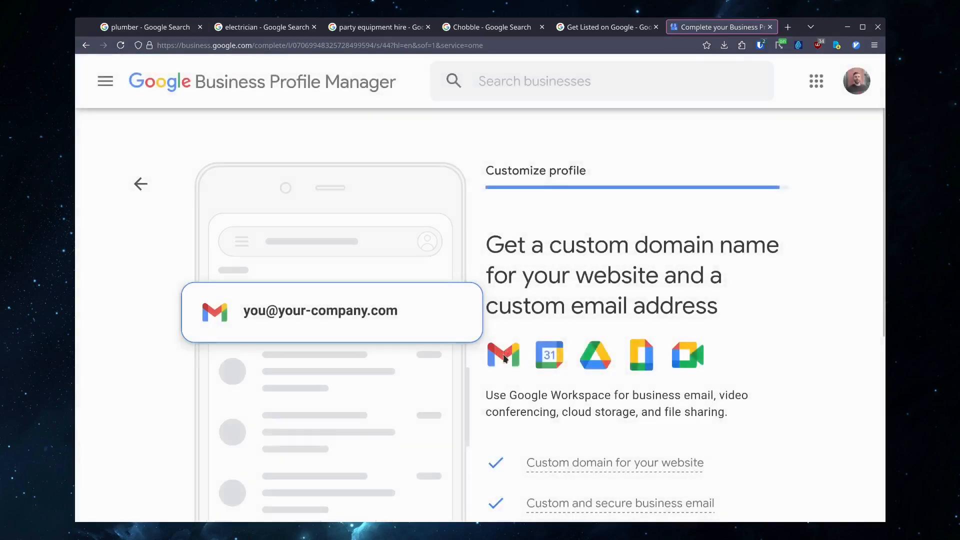
- Skip the Google Workspace custom domain offer and continue past the verification notice
scroll(528, 302, down, 5)
scroll(528, 305, up, 3)
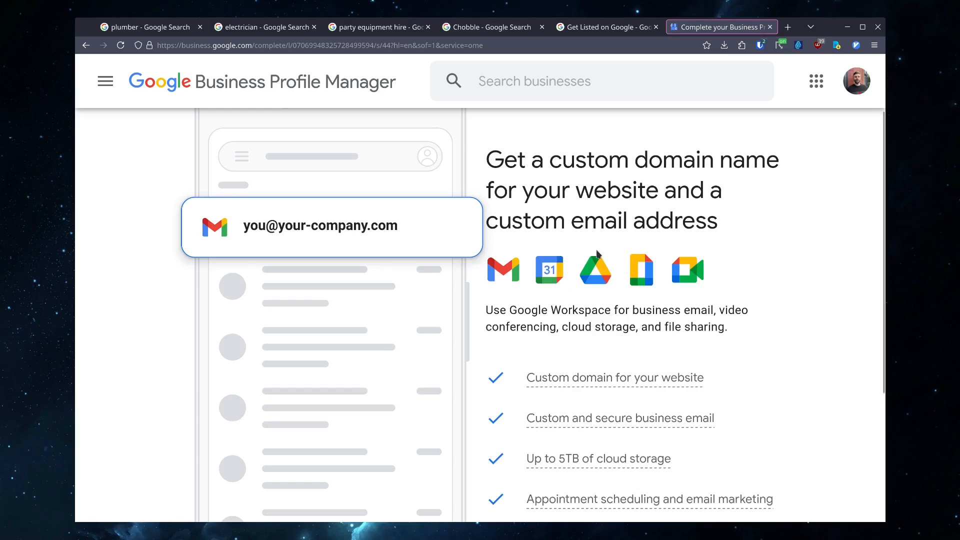
scroll(597, 254, down, 3)
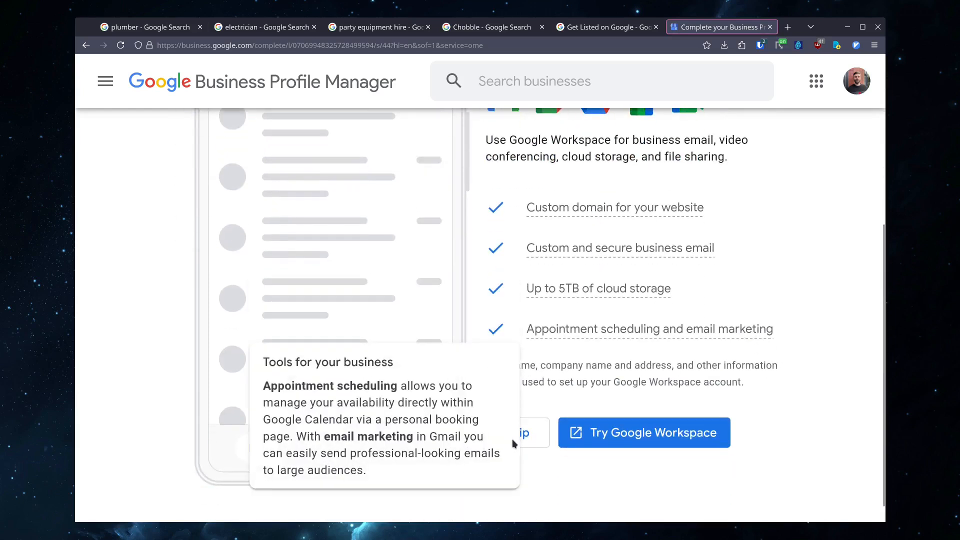
click(530, 430)
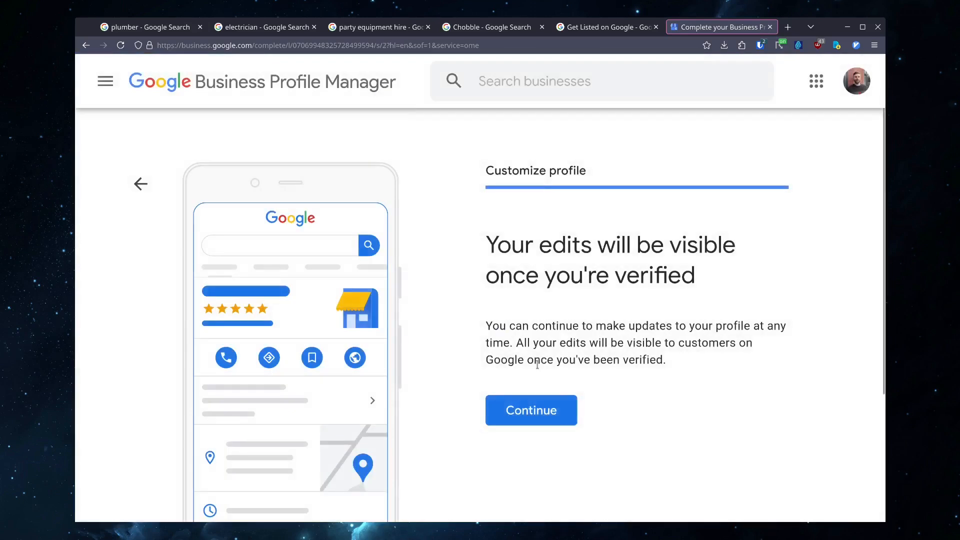
click(507, 409)
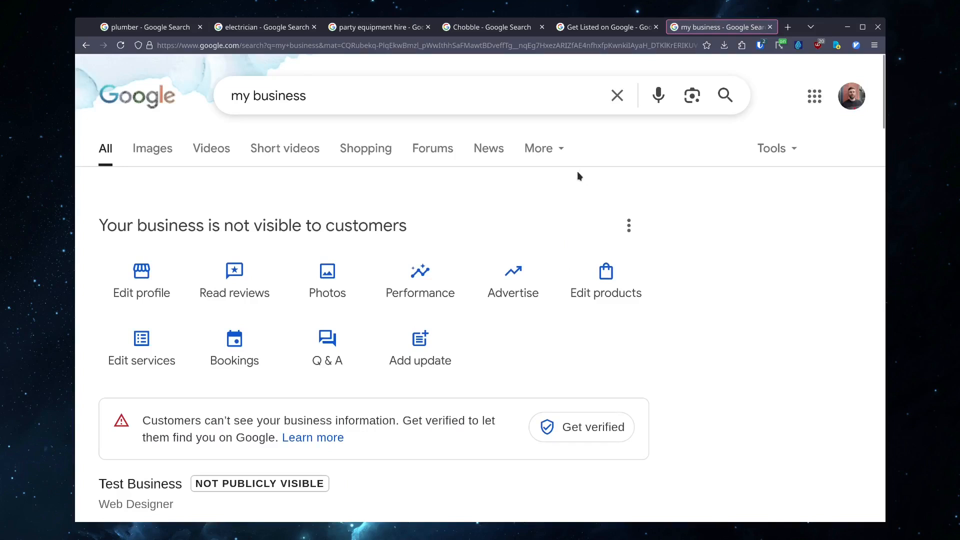
- Open the verification dialog for the test business, review the postal address form, and close it without verifying
scroll(553, 201, down, 2)
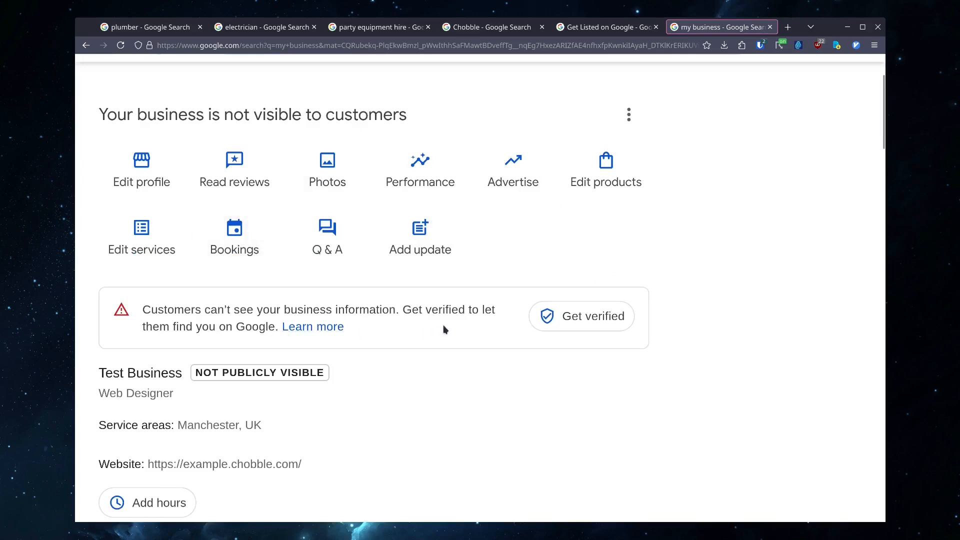
click(606, 320)
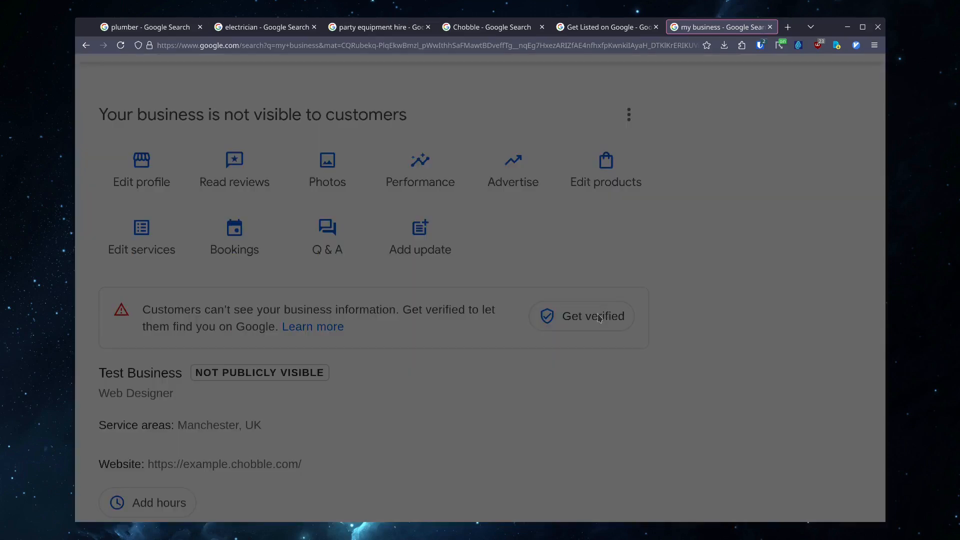
scroll(608, 302, down, 2)
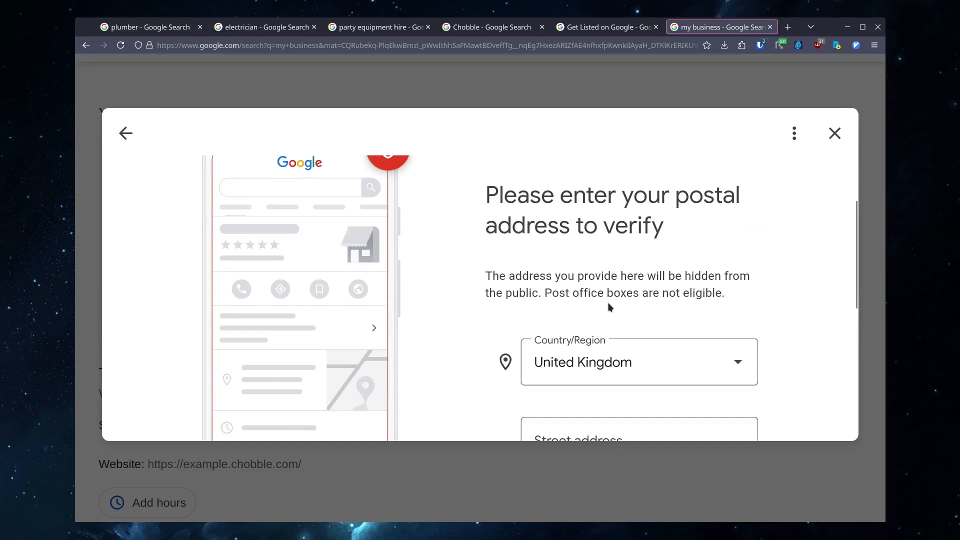
scroll(662, 222, down, 5)
scroll(663, 286, up, 3)
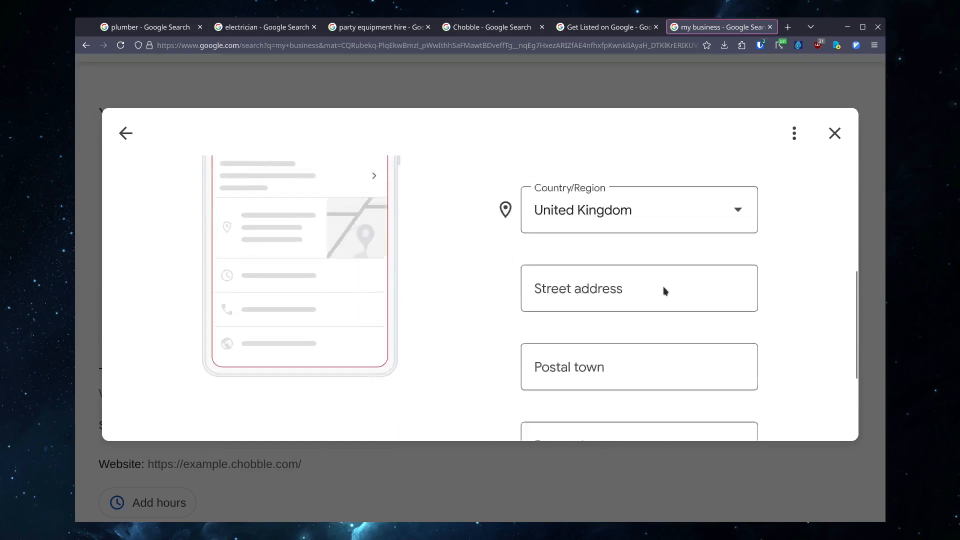
scroll(700, 275, up, 4)
scroll(721, 263, down, 2)
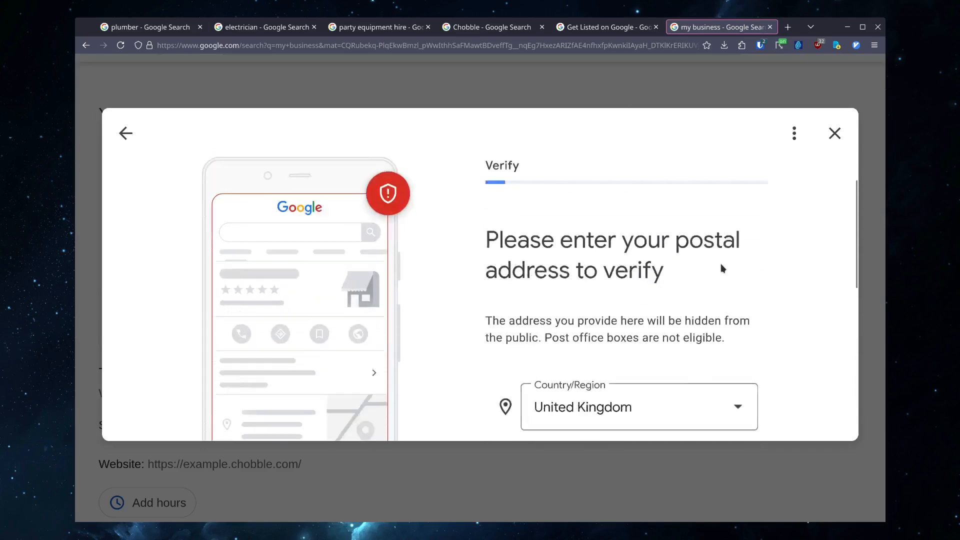
scroll(722, 268, down, 2)
scroll(721, 269, down, 4)
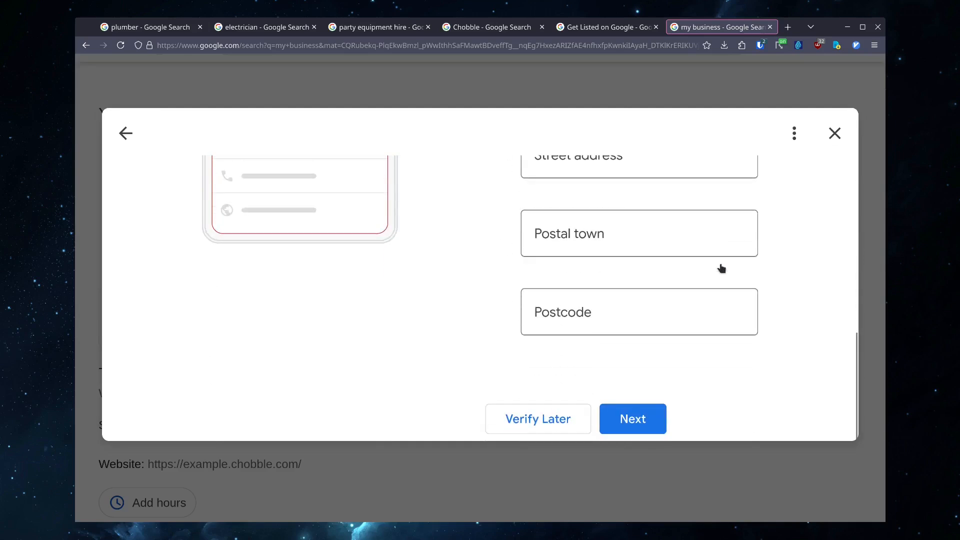
scroll(722, 269, up, 4)
scroll(721, 269, up, 3)
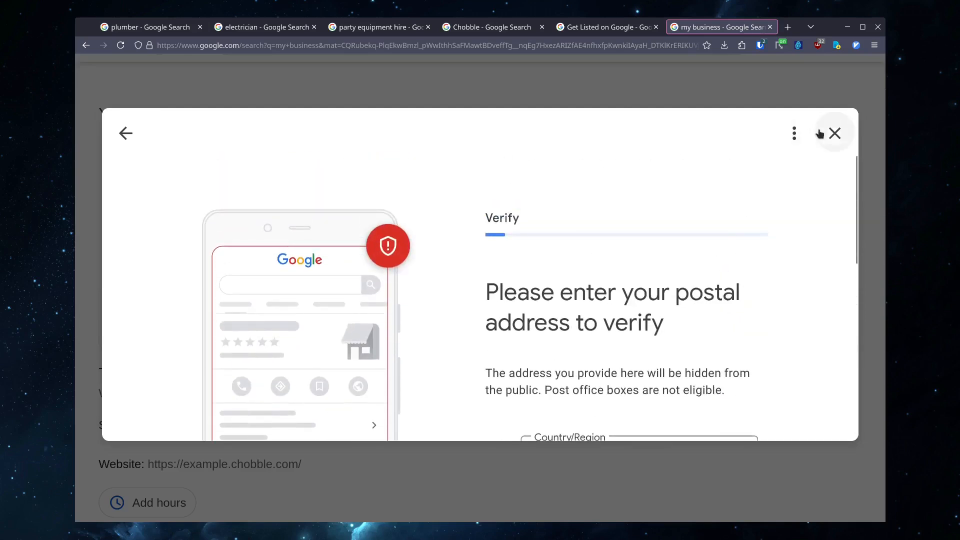
click(832, 133)
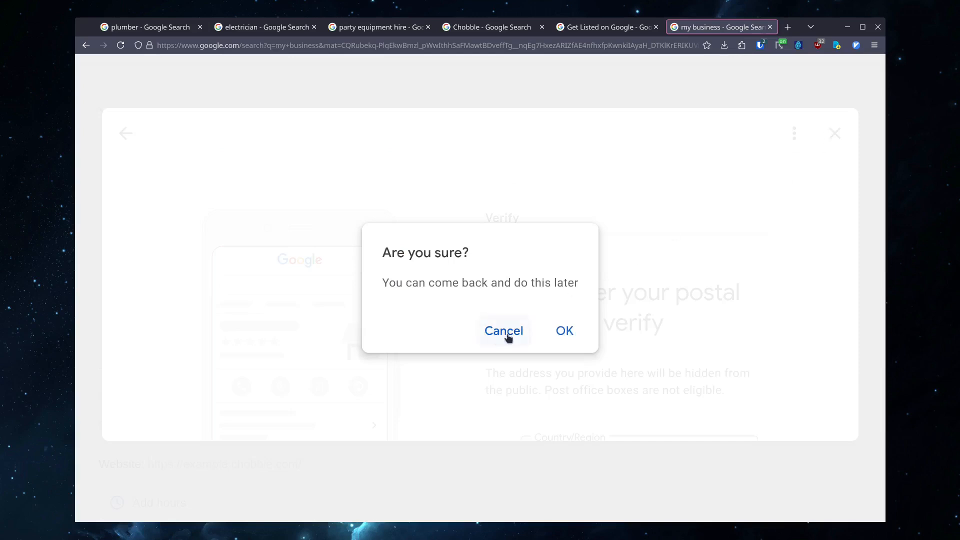
click(551, 330)
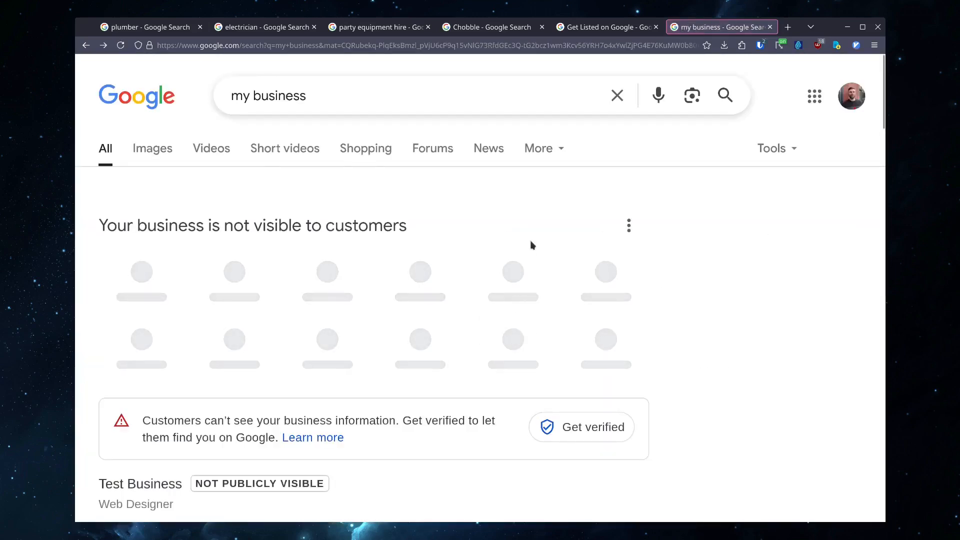
scroll(543, 232, down, 4)
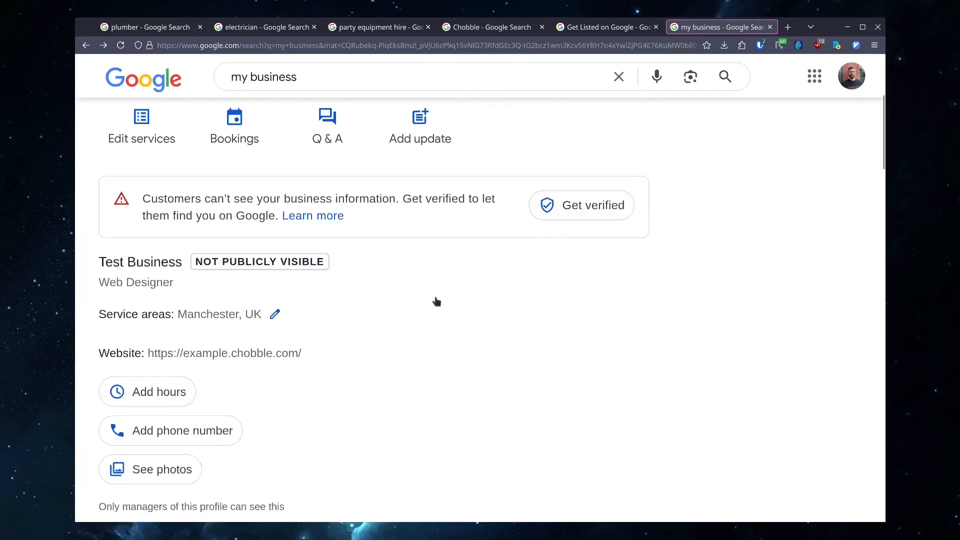
scroll(317, 203, up, 5)
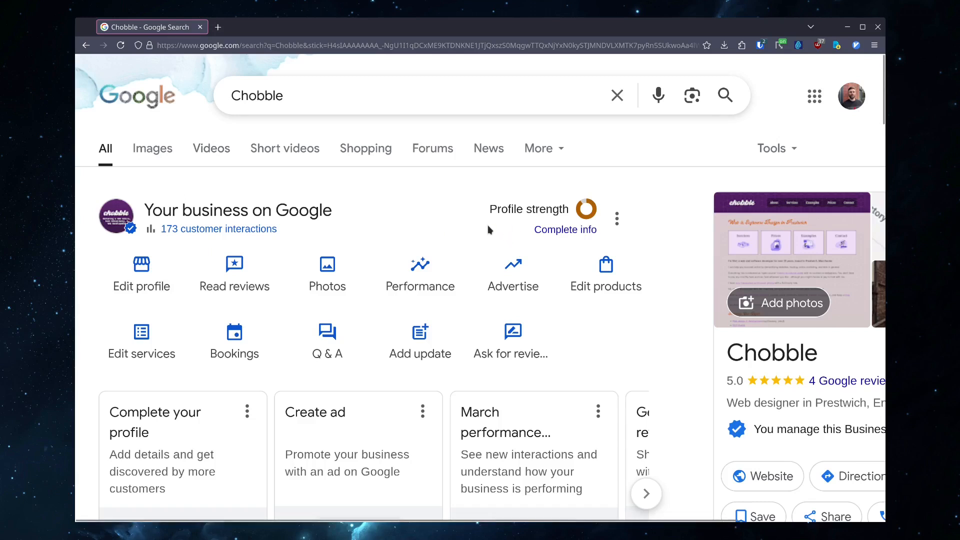
- Open the Chobble profile editor and review its About, Contact, Location, Hours and More sections
scroll(488, 225, down, 2)
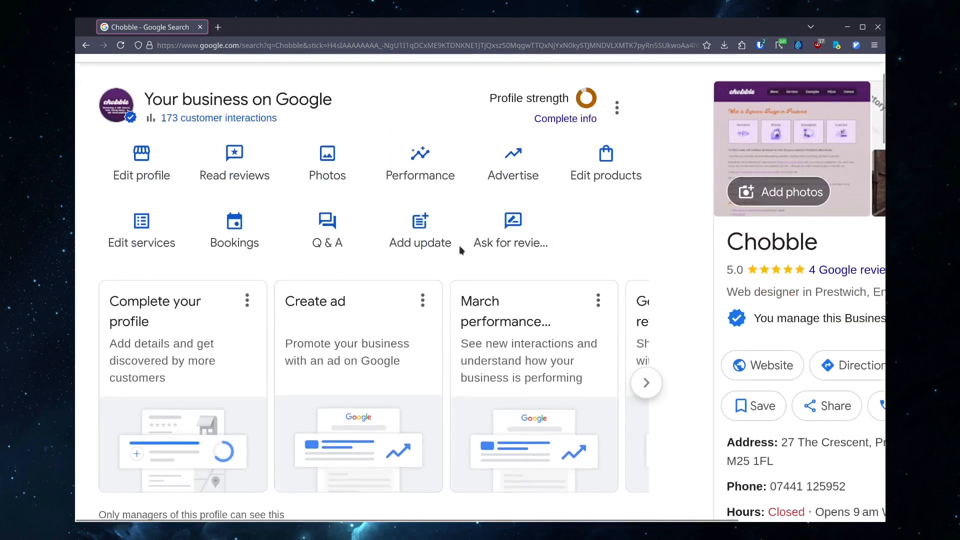
scroll(146, 286, up, 2)
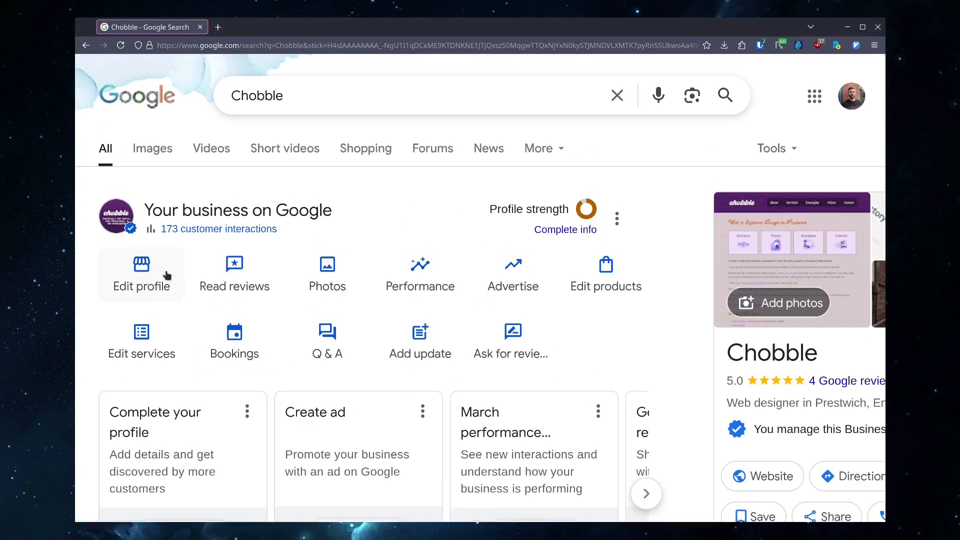
click(167, 274)
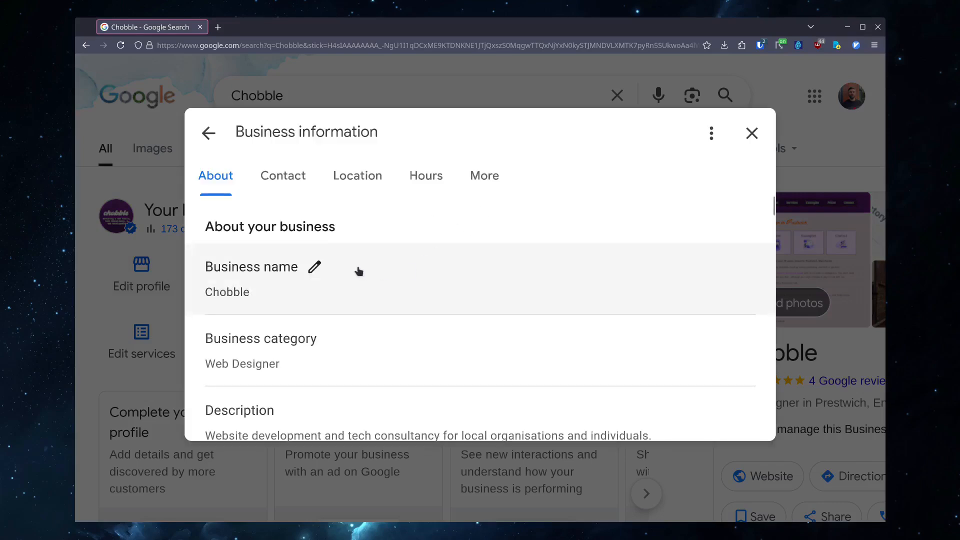
scroll(343, 347, down, 2)
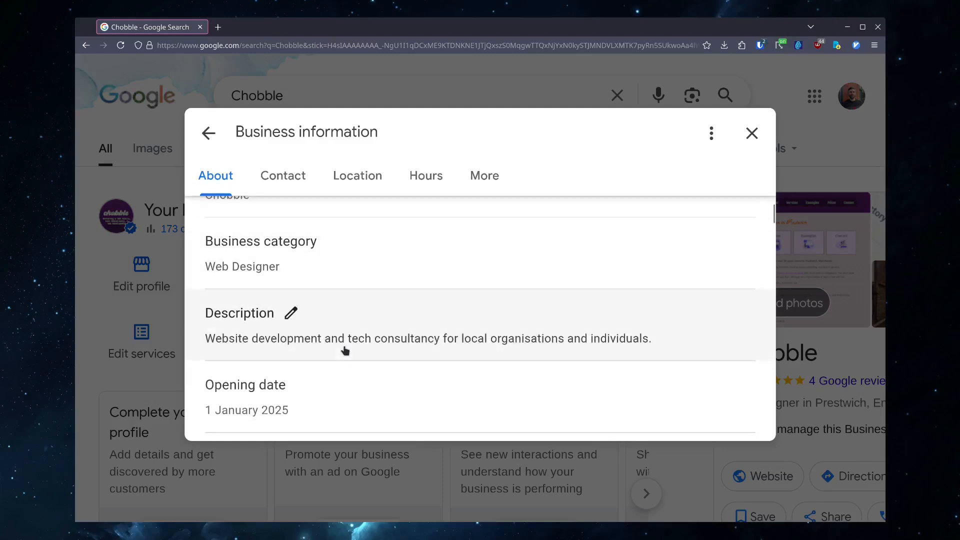
scroll(339, 381, down, 8)
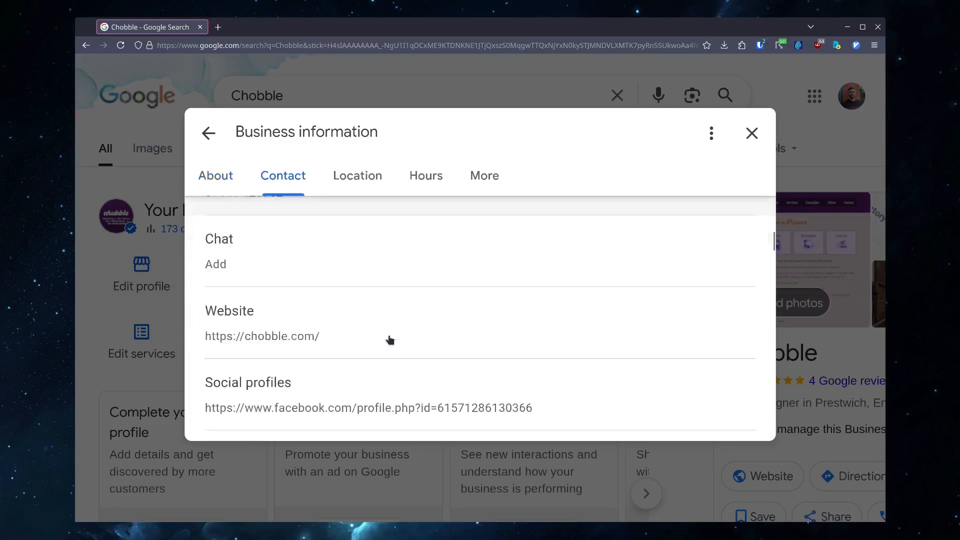
scroll(391, 341, down, 2)
scroll(390, 340, up, 4)
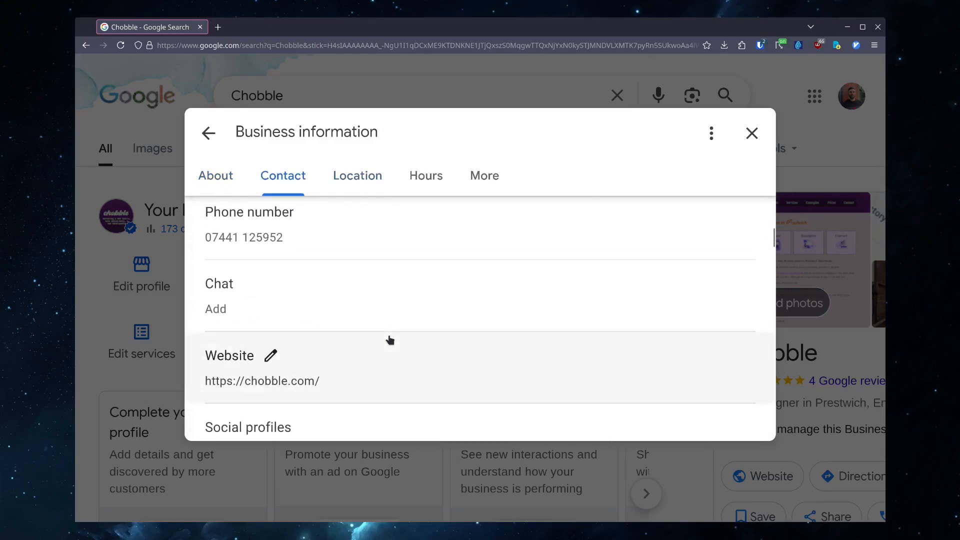
scroll(390, 340, down, 4)
scroll(388, 298, down, 4)
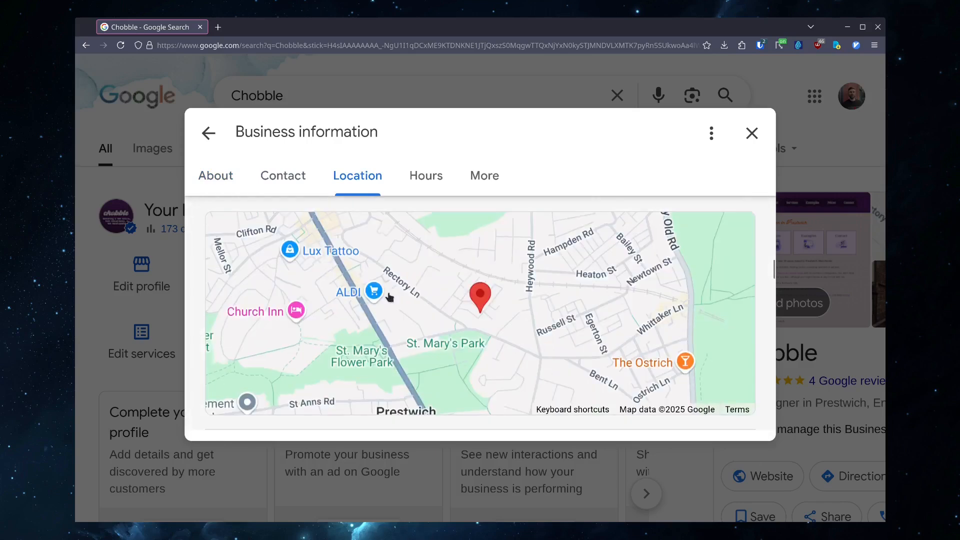
scroll(390, 298, up, 4)
scroll(388, 296, up, 2)
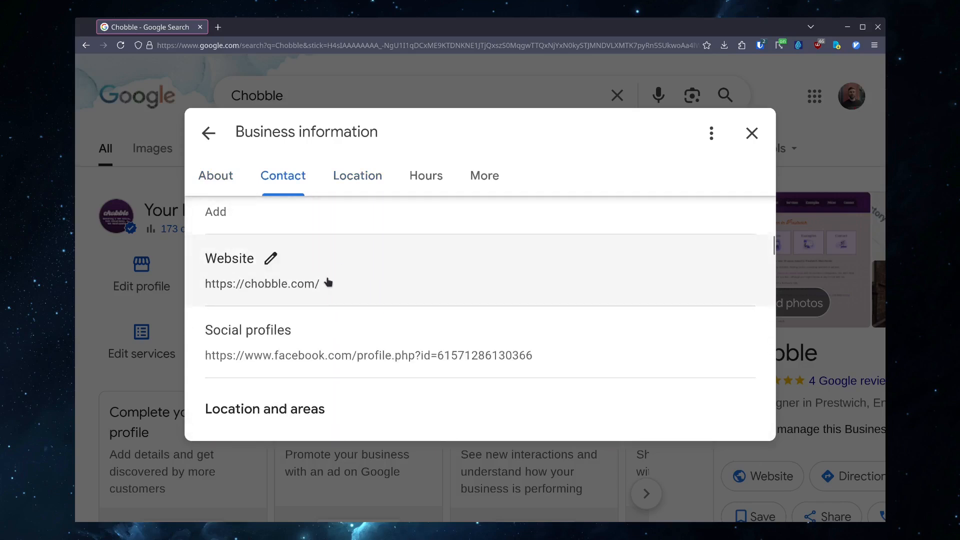
scroll(422, 261, down, 9)
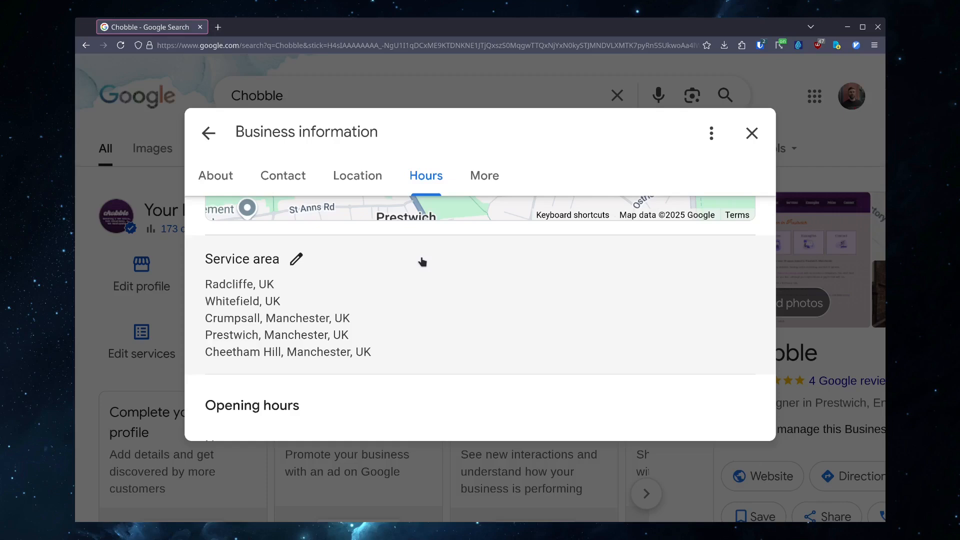
scroll(423, 261, down, 2)
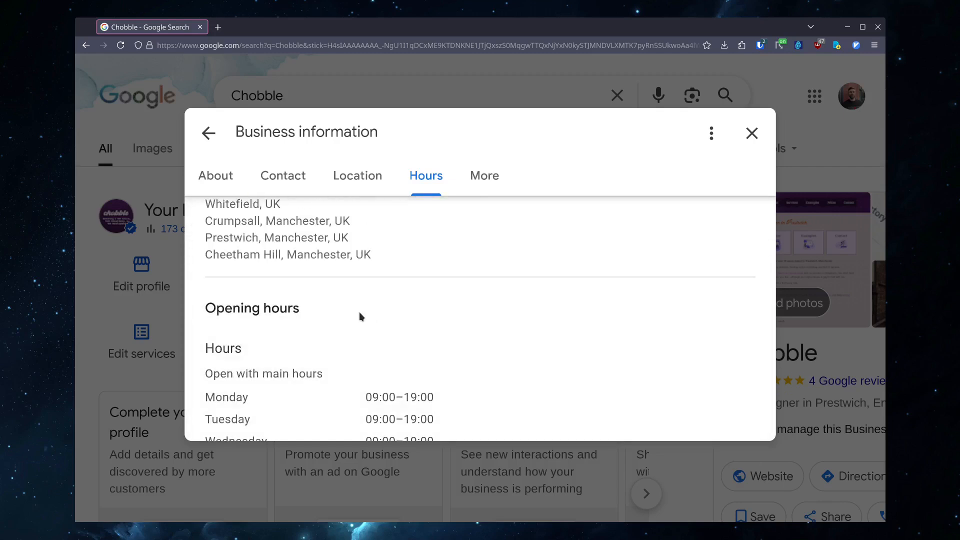
scroll(359, 316, down, 5)
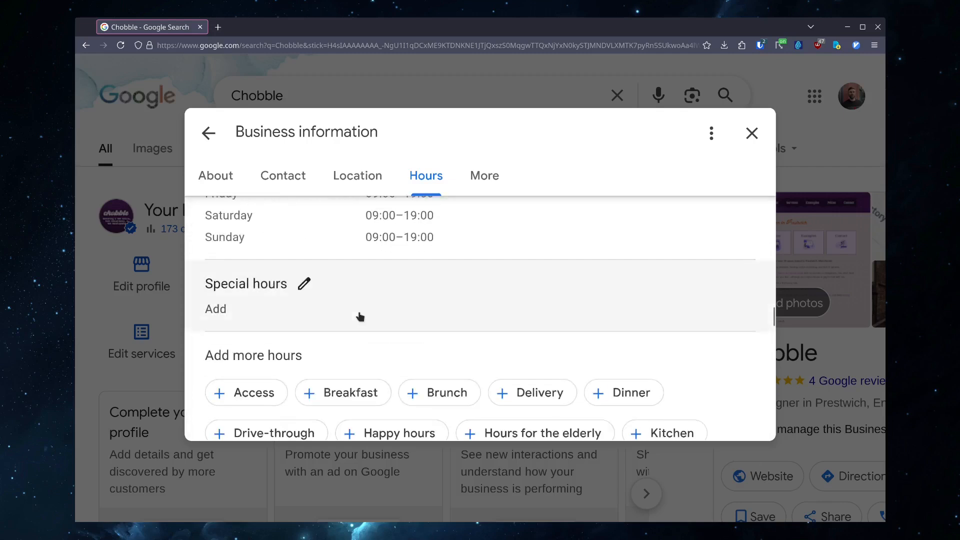
scroll(361, 300, down, 5)
scroll(359, 336, up, 6)
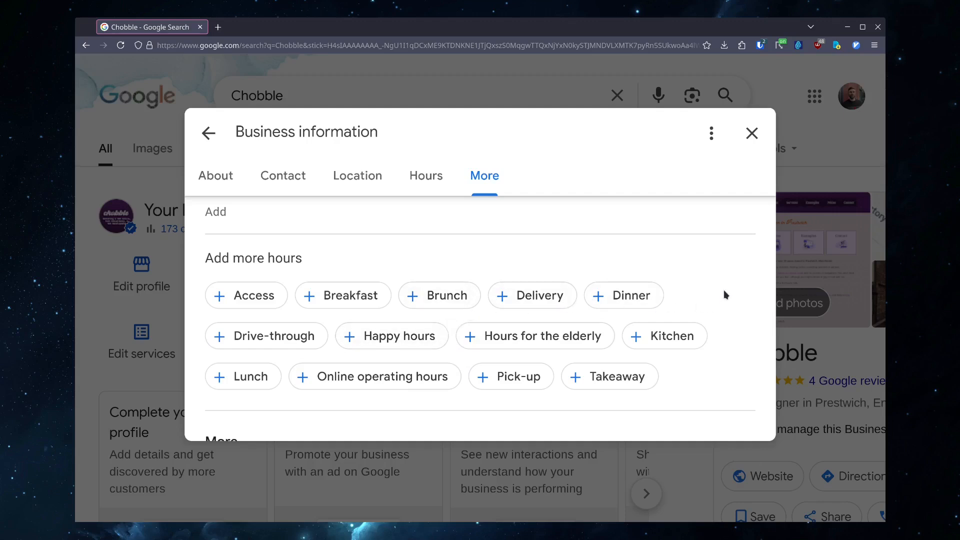
scroll(724, 295, down, 10)
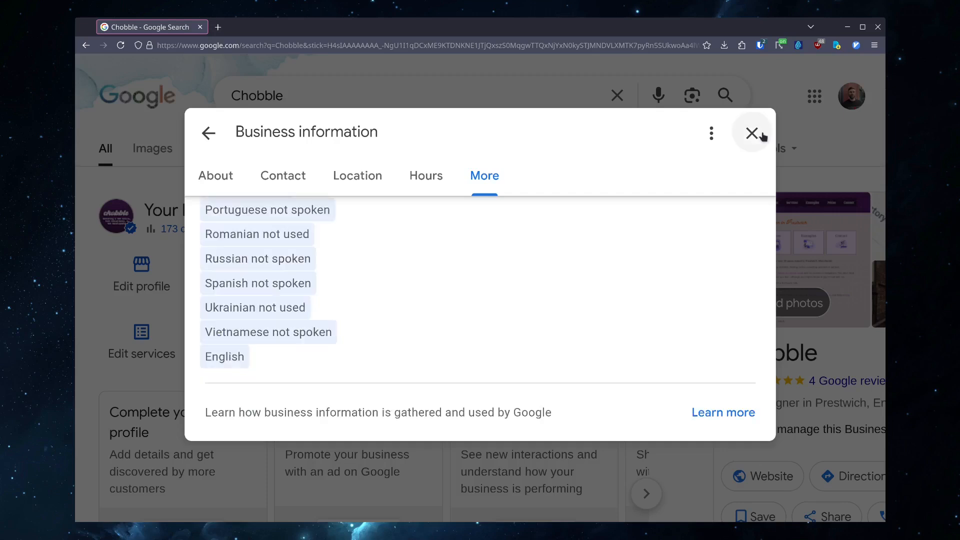
click(754, 134)
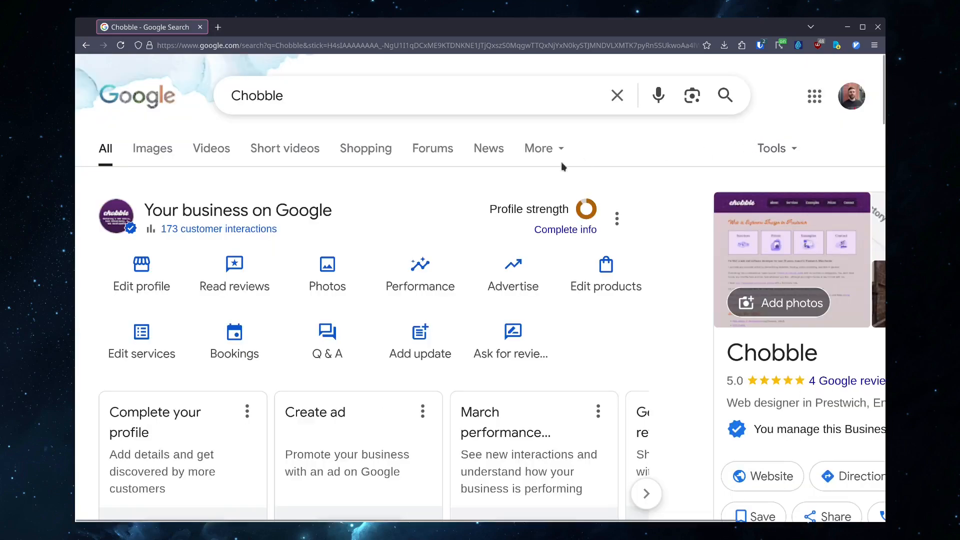
- Open the Chobble business's reviews and scroll through the listed reviews
click(227, 277)
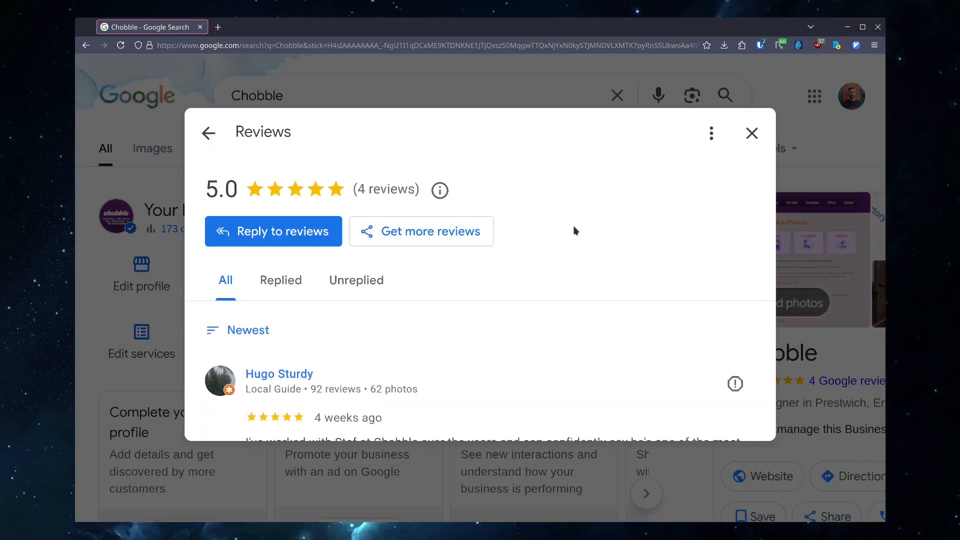
scroll(529, 356, down, 2)
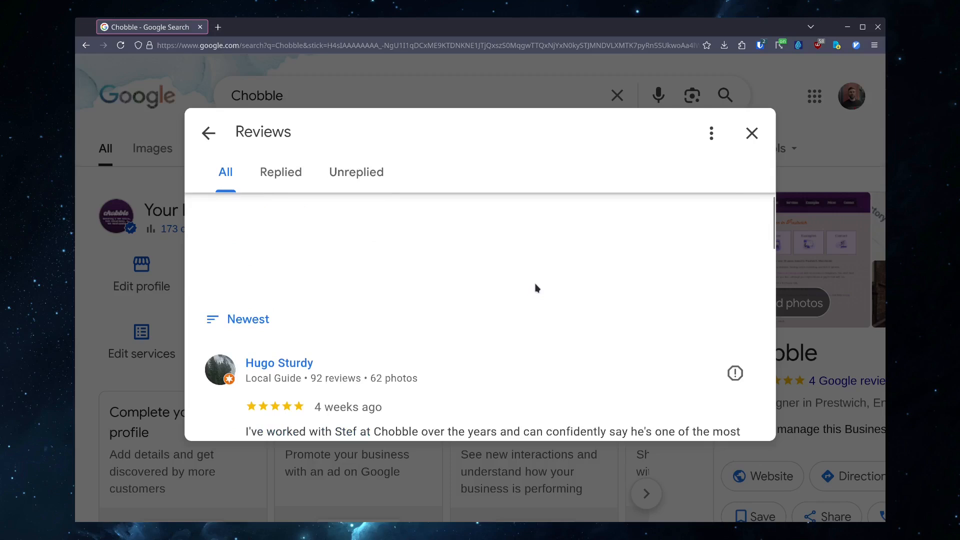
scroll(536, 289, down, 2)
scroll(537, 288, down, 7)
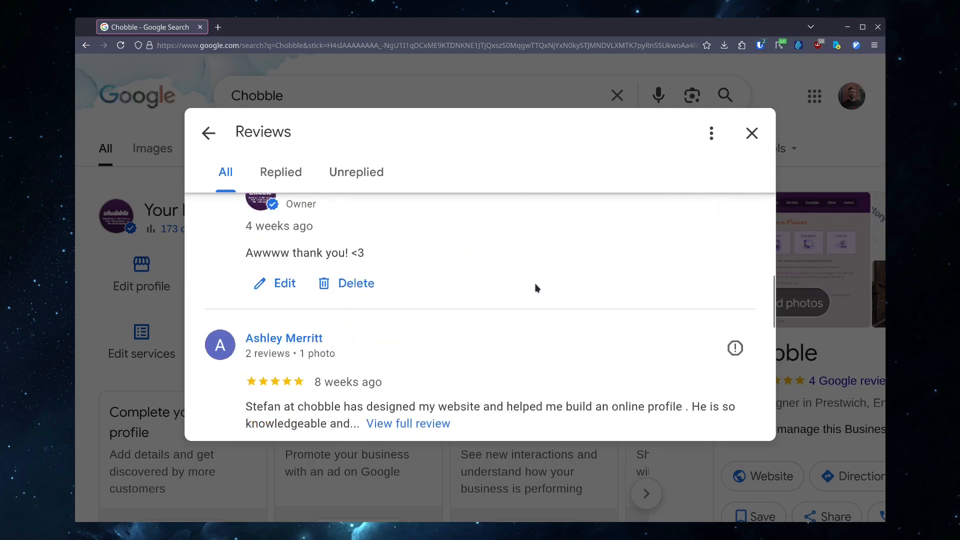
- Scroll back to the top of the reviews list and close the reviews dialog
scroll(534, 284, down, 4)
scroll(534, 284, down, 1)
scroll(537, 288, up, 8)
scroll(536, 288, up, 4)
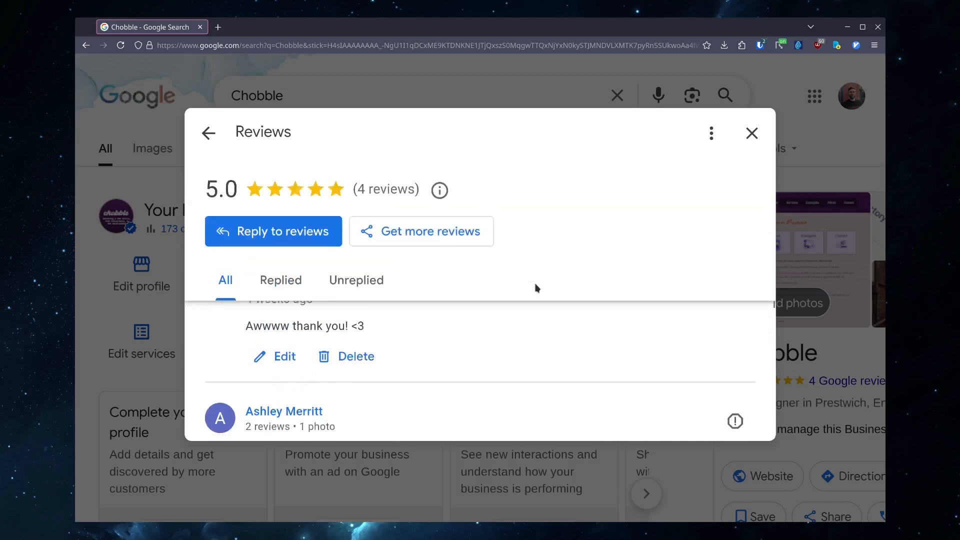
scroll(532, 345, up, 3)
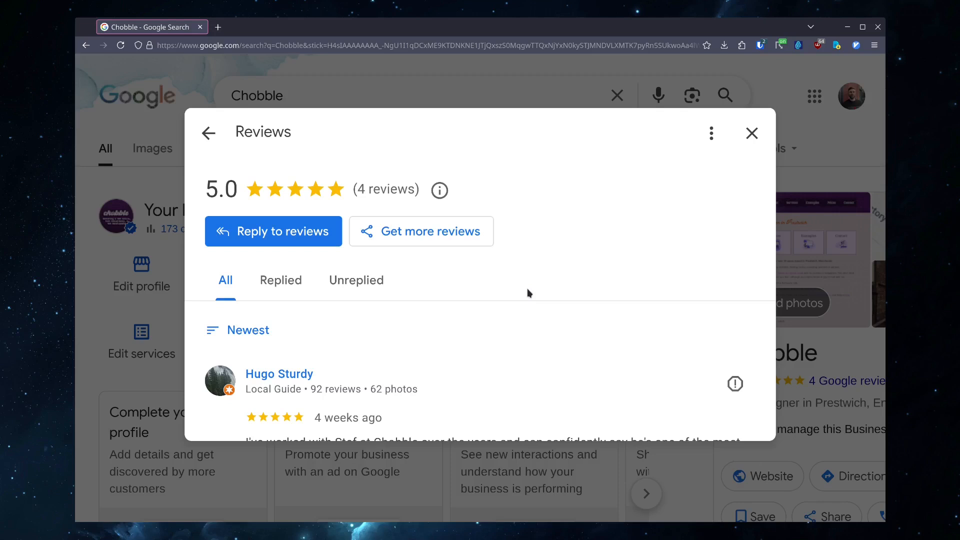
click(752, 133)
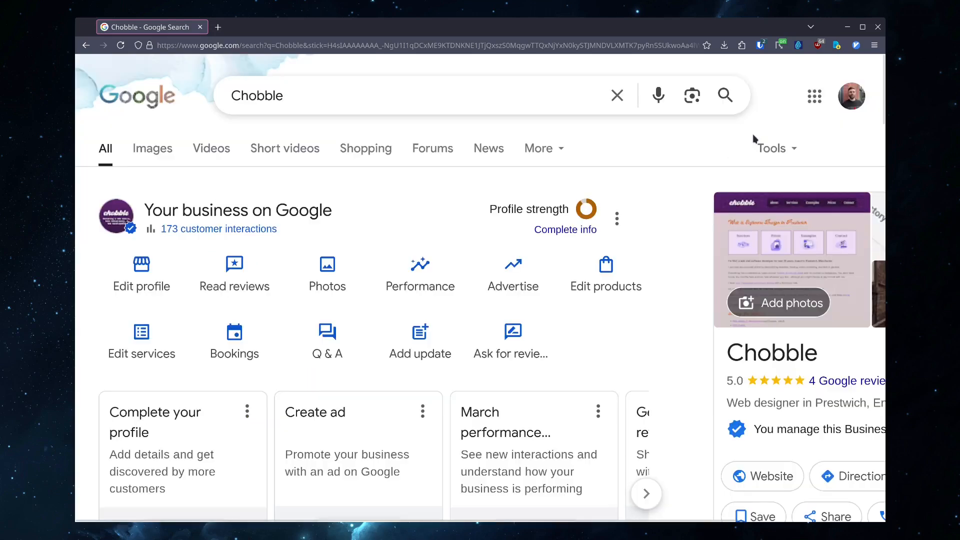
- Open the business's photos and videos, scroll through all uploaded images, and close the gallery
click(308, 281)
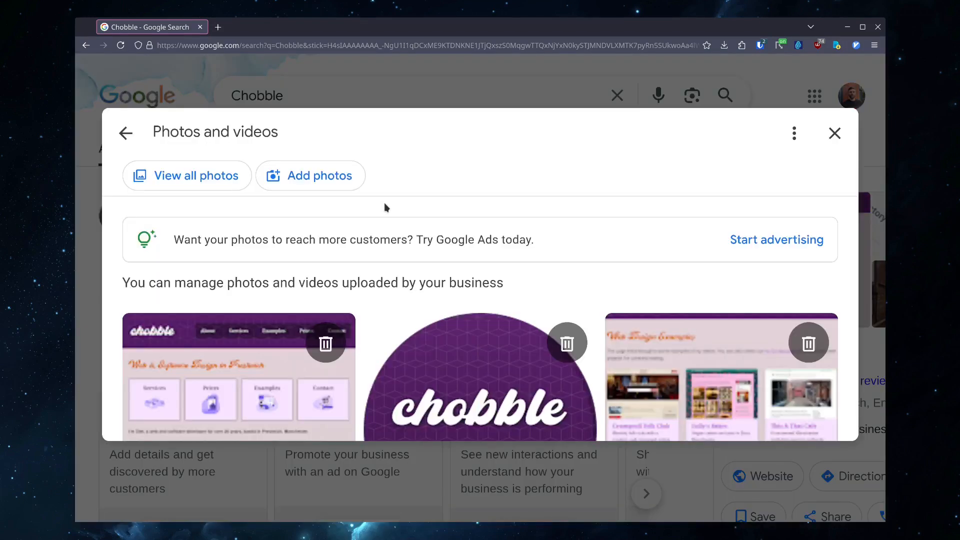
scroll(384, 202, down, 2)
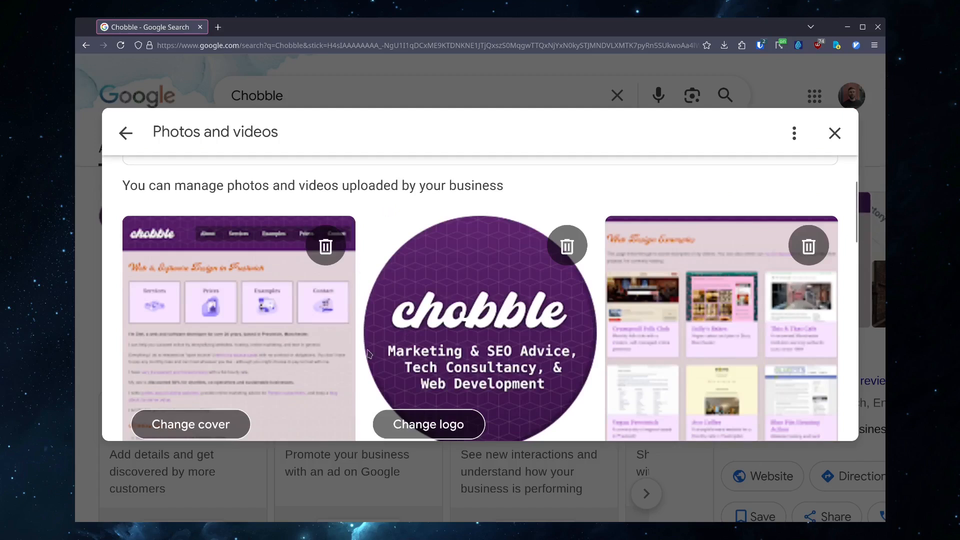
scroll(368, 353, down, 2)
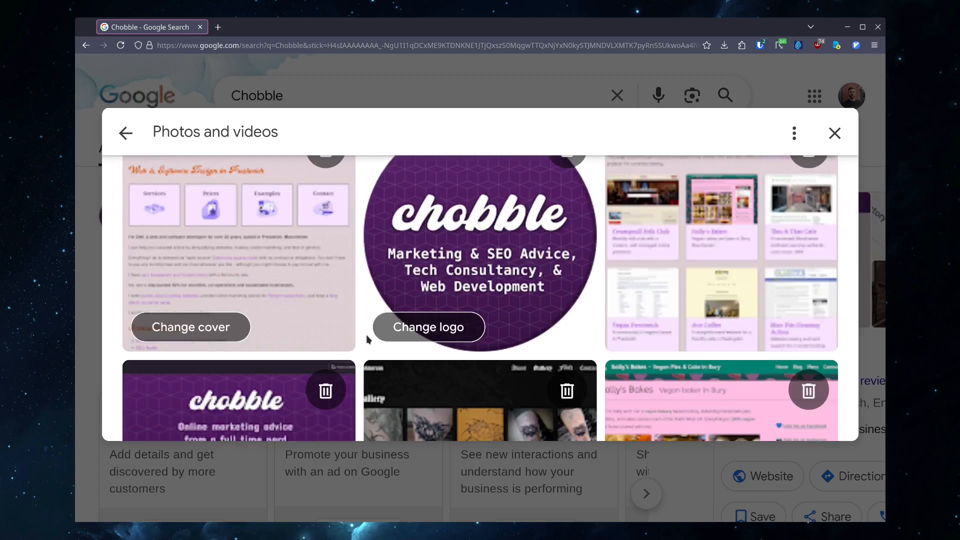
scroll(487, 285, down, 5)
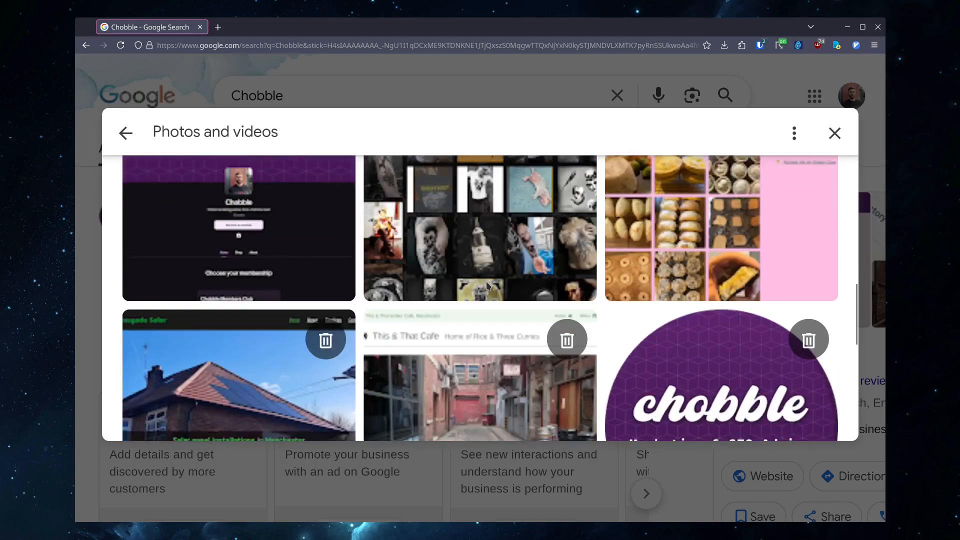
scroll(487, 285, down, 4)
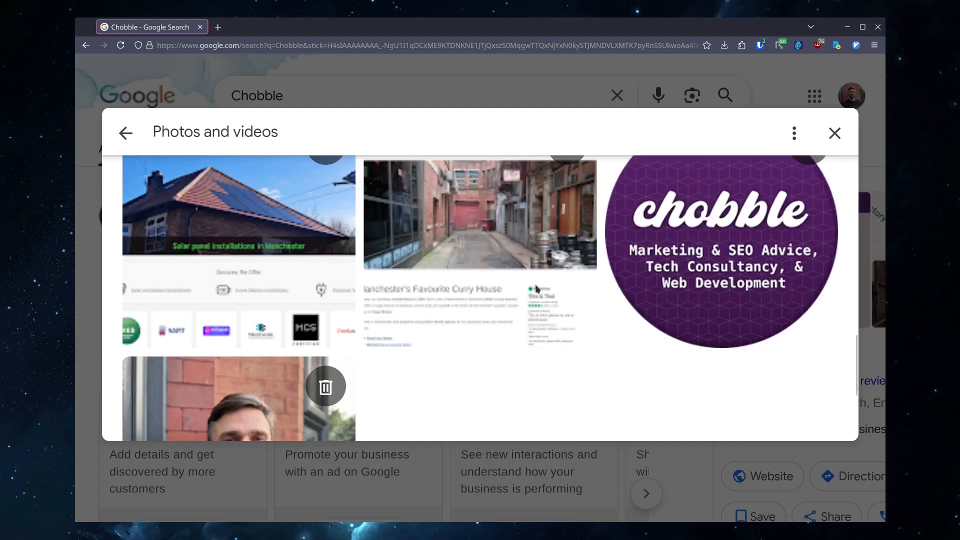
scroll(514, 293, down, 3)
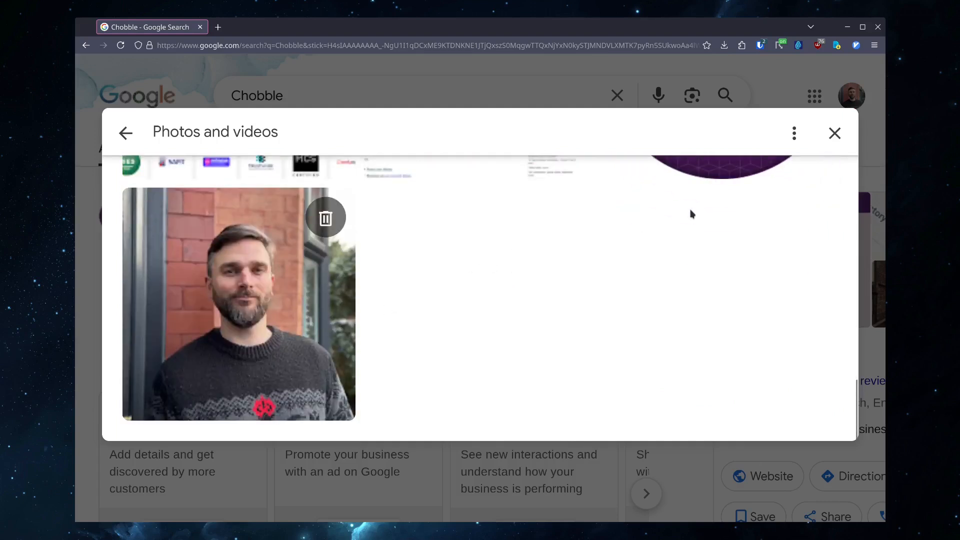
click(846, 129)
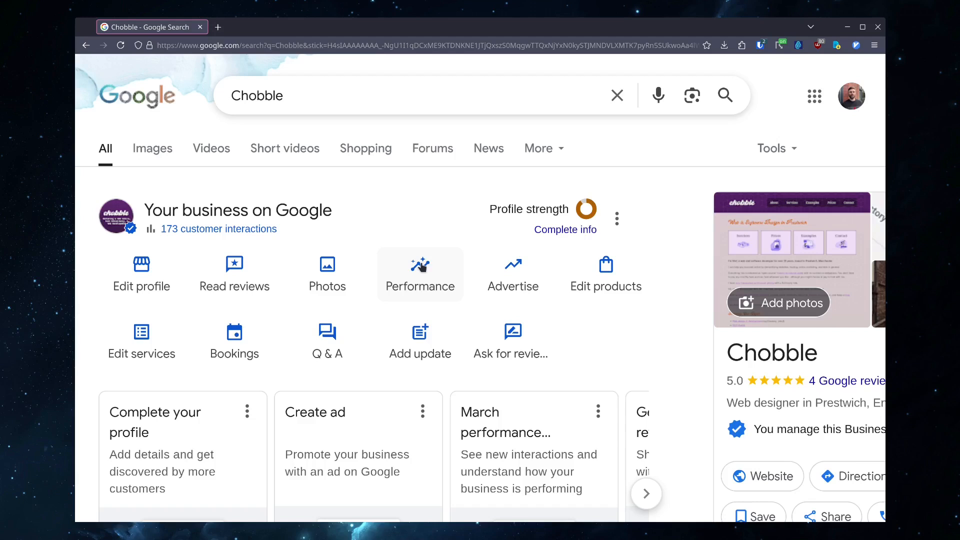
- Open the Performance report and examine the overview chart, discovery counts, platform breakdown and search terms
click(422, 267)
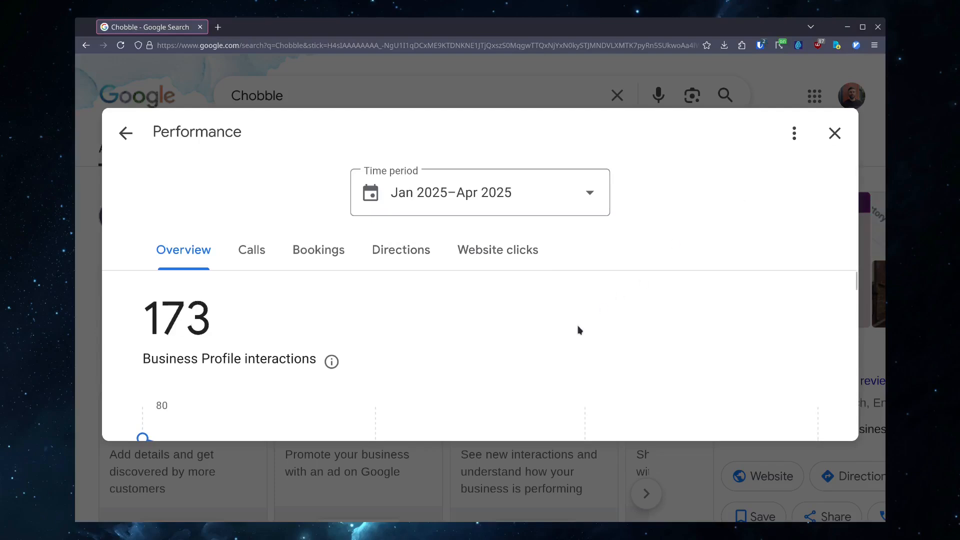
scroll(572, 323, down, 3)
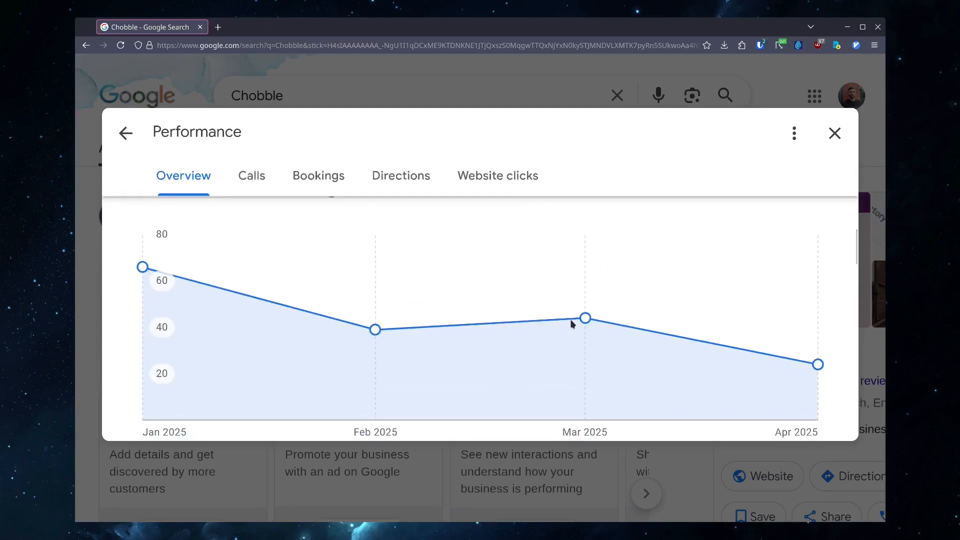
mouse_move(362, 343)
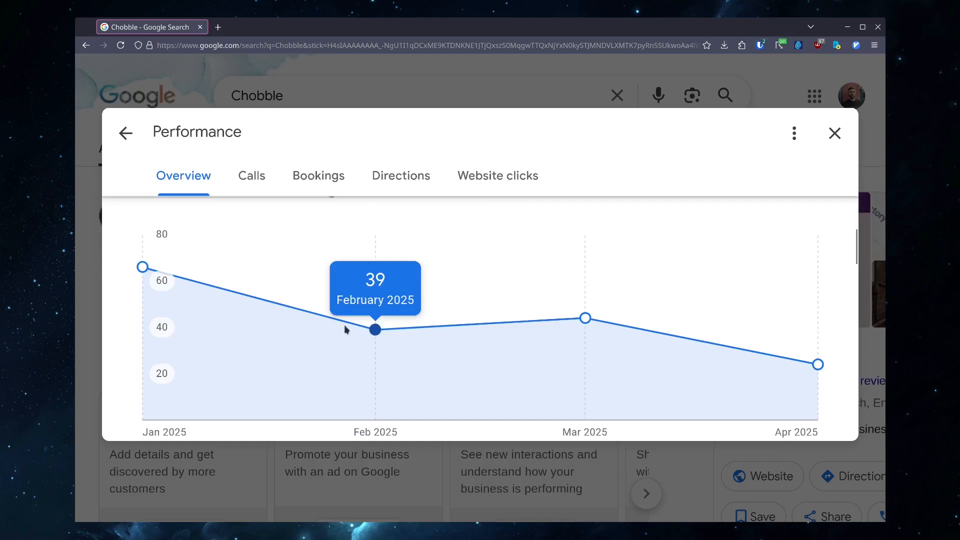
mouse_move(150, 296)
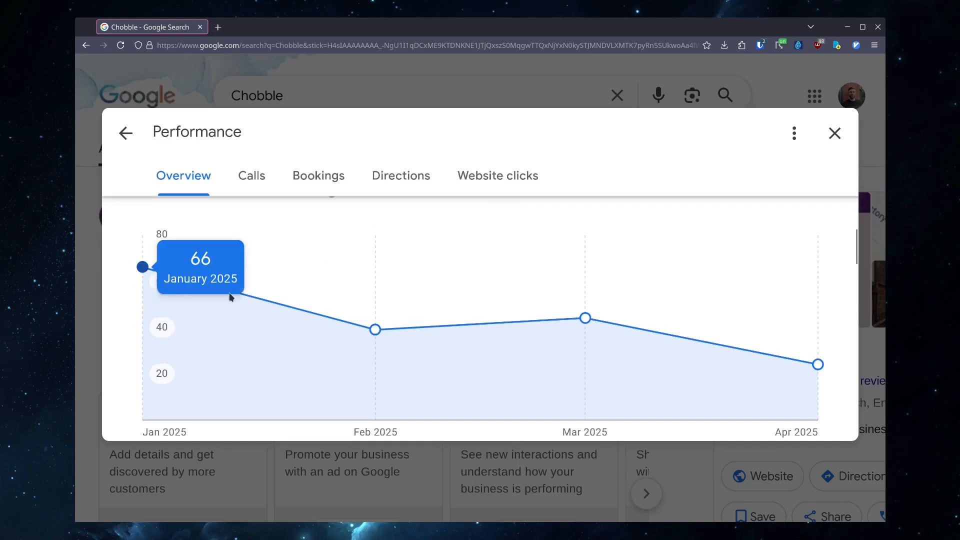
mouse_move(720, 329)
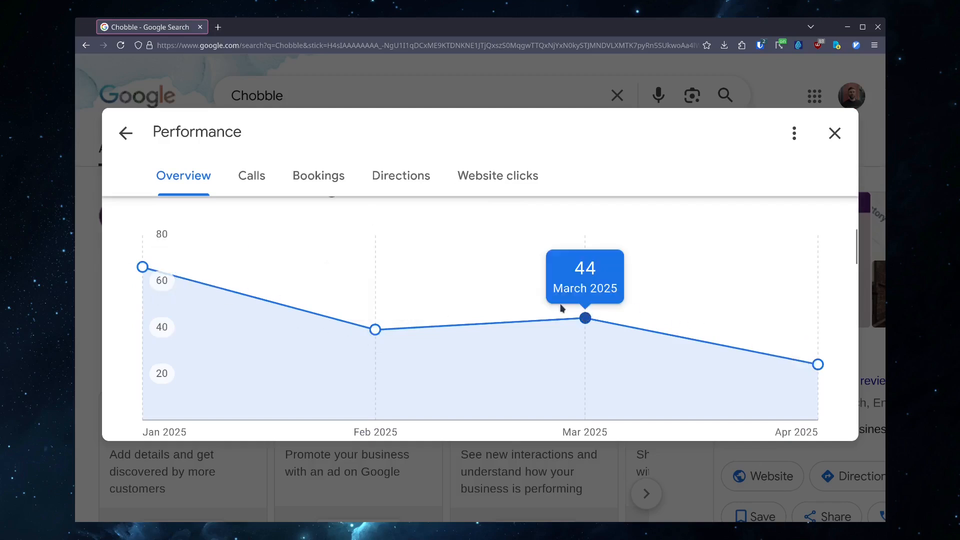
mouse_move(375, 310)
scroll(373, 310, up, 2)
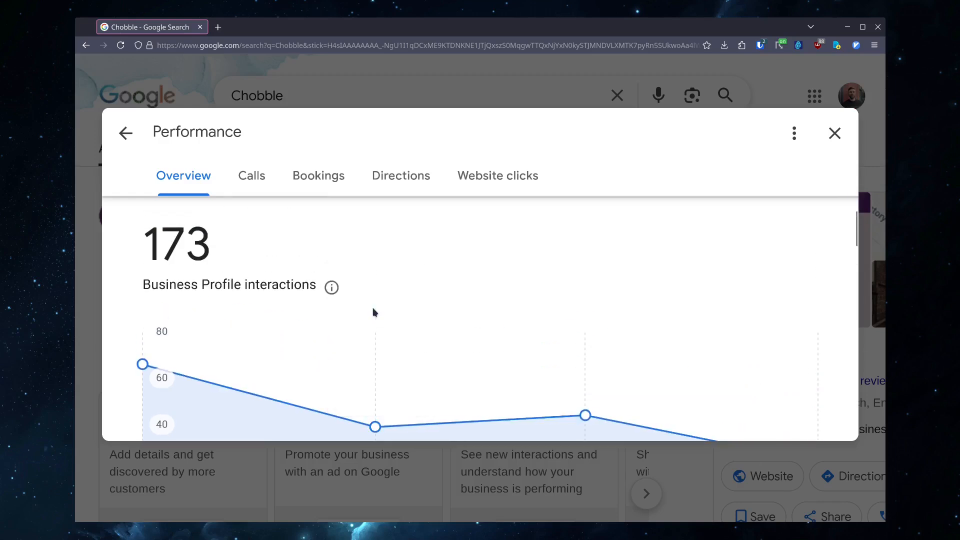
scroll(374, 308, down, 4)
scroll(373, 309, down, 4)
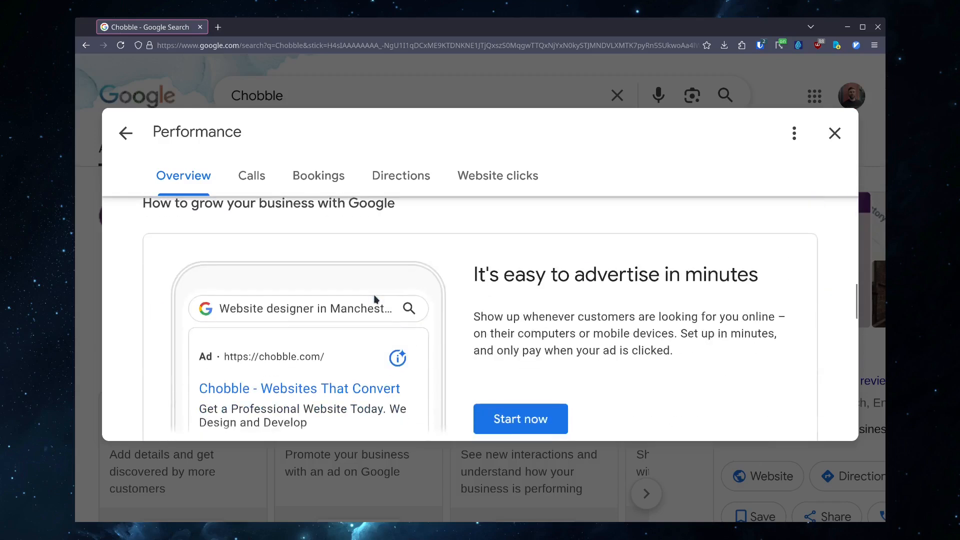
scroll(429, 303, down, 4)
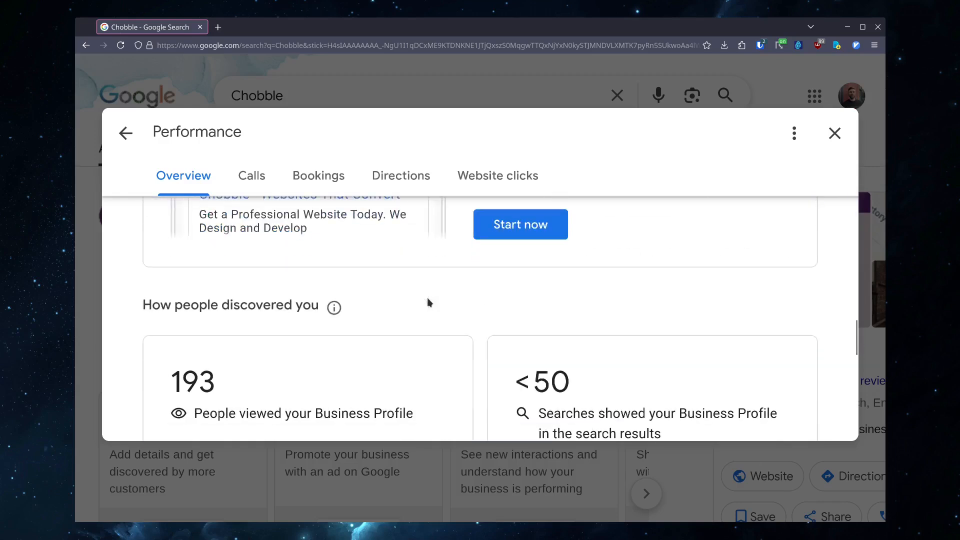
scroll(429, 303, down, 2)
scroll(428, 303, down, 4)
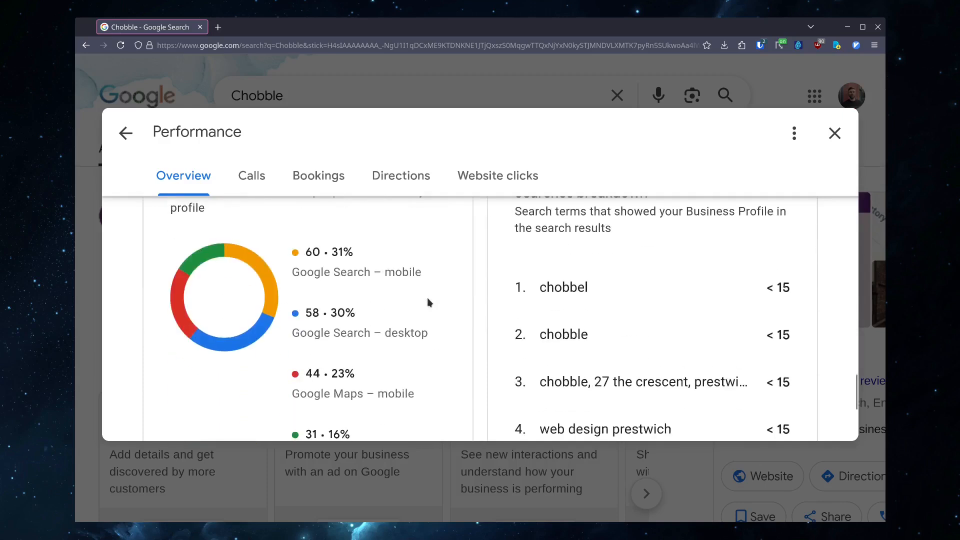
scroll(427, 302, up, 3)
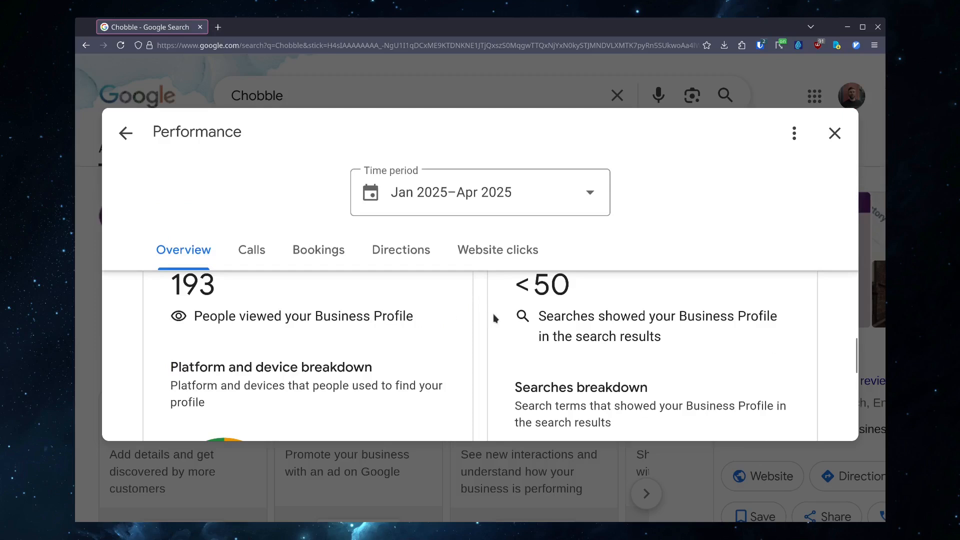
scroll(493, 313, down, 2)
scroll(493, 314, down, 2)
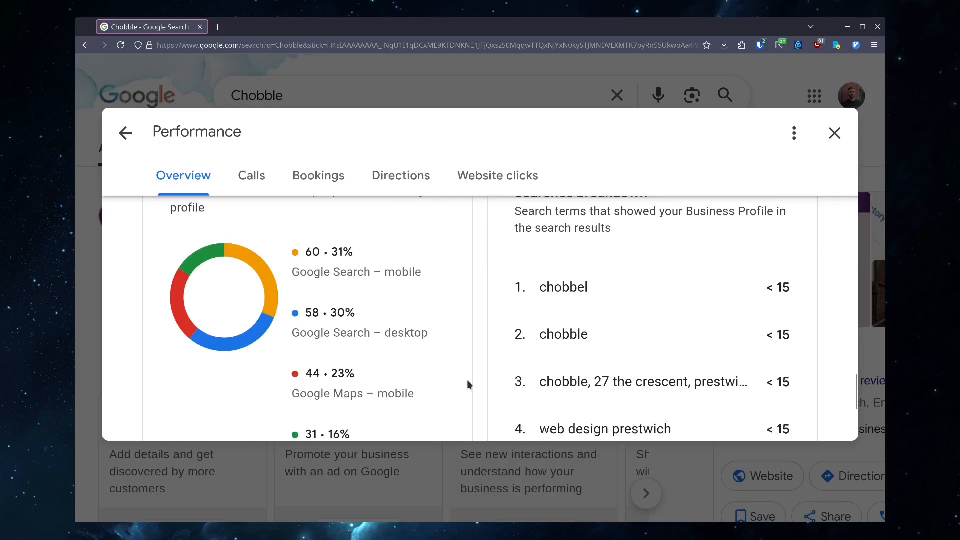
scroll(469, 385, up, 3)
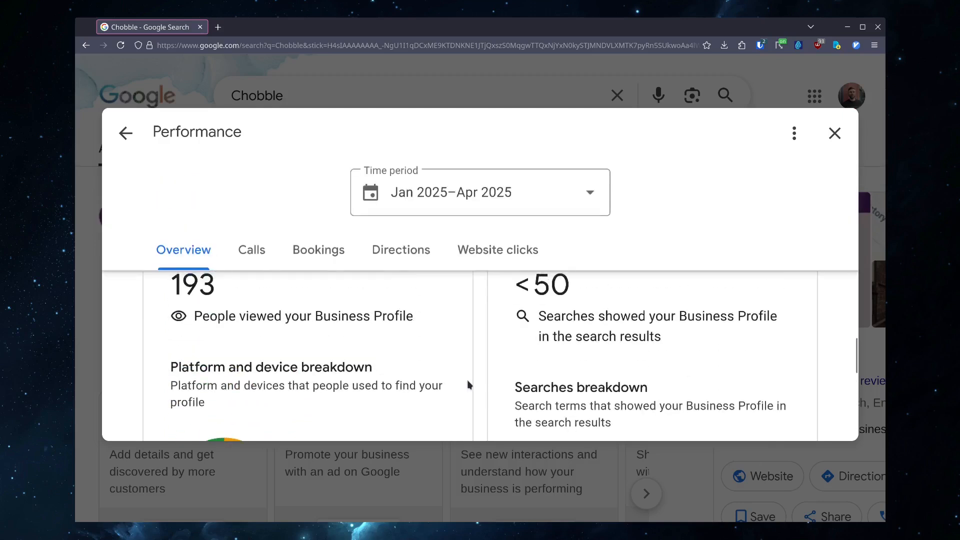
- Review the Calls, Bookings and Directions tabs of the performance report and their monthly charts
click(251, 249)
mouse_move(341, 303)
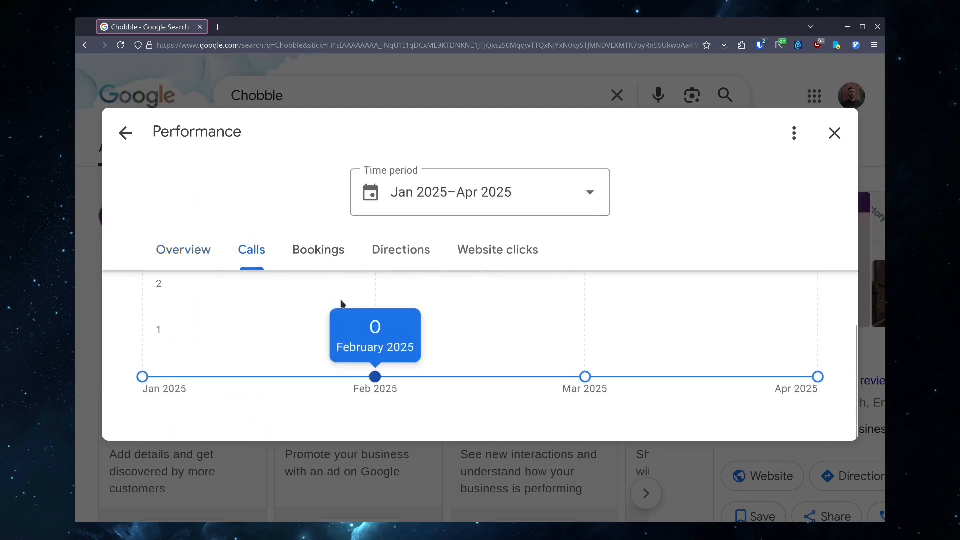
scroll(341, 304, up, 3)
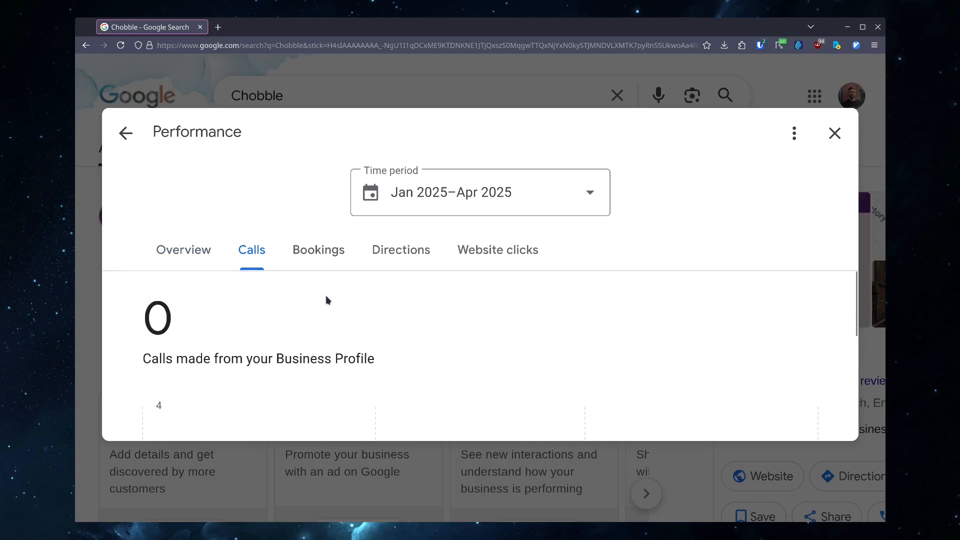
click(310, 252)
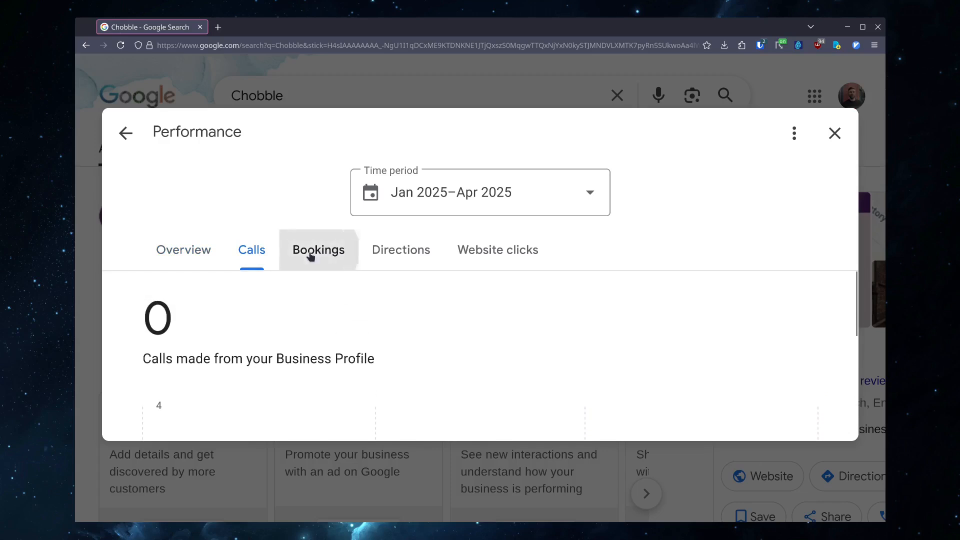
click(423, 256)
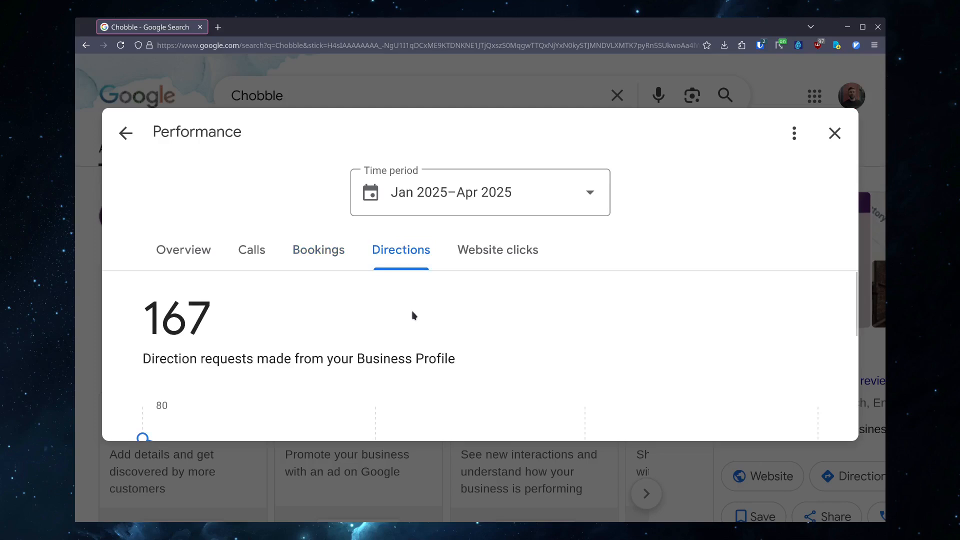
scroll(413, 314, down, 3)
mouse_move(516, 323)
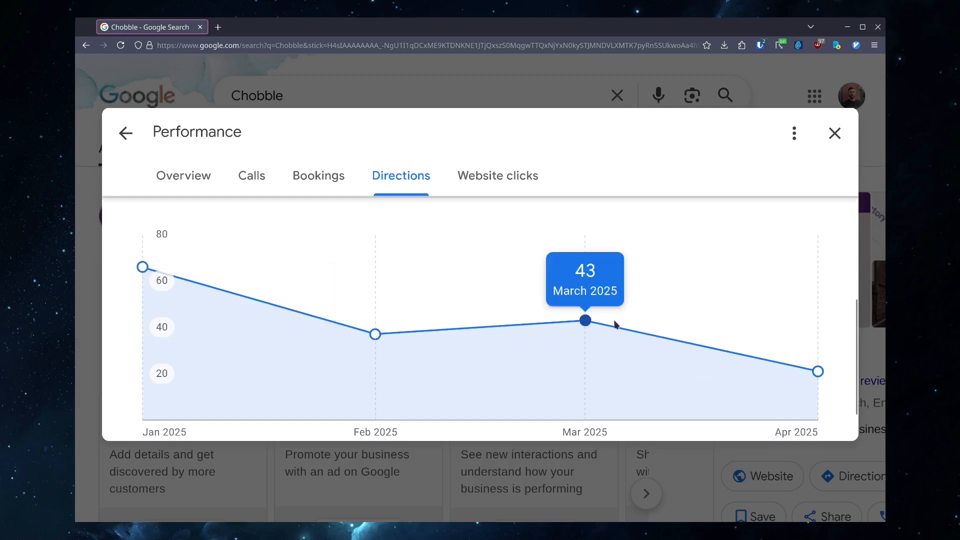
mouse_move(467, 320)
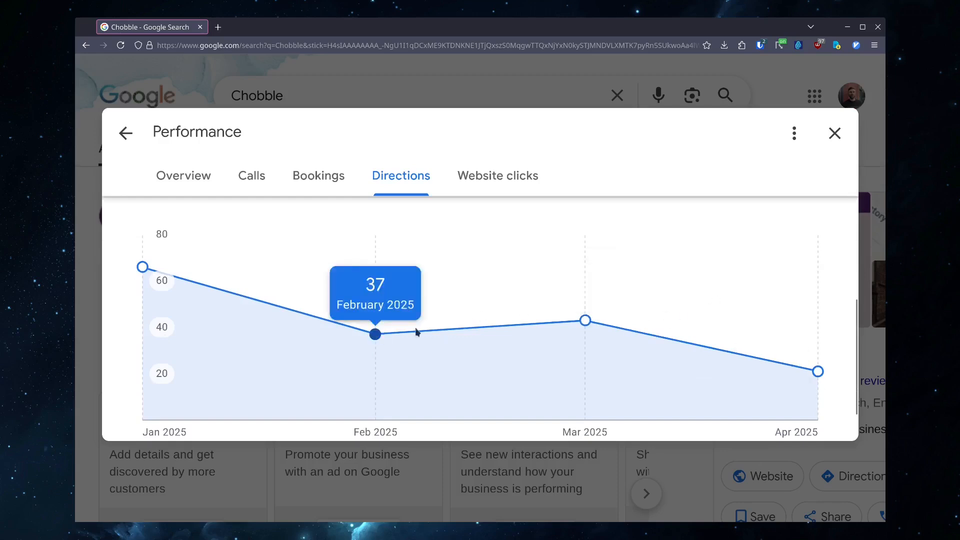
mouse_move(620, 274)
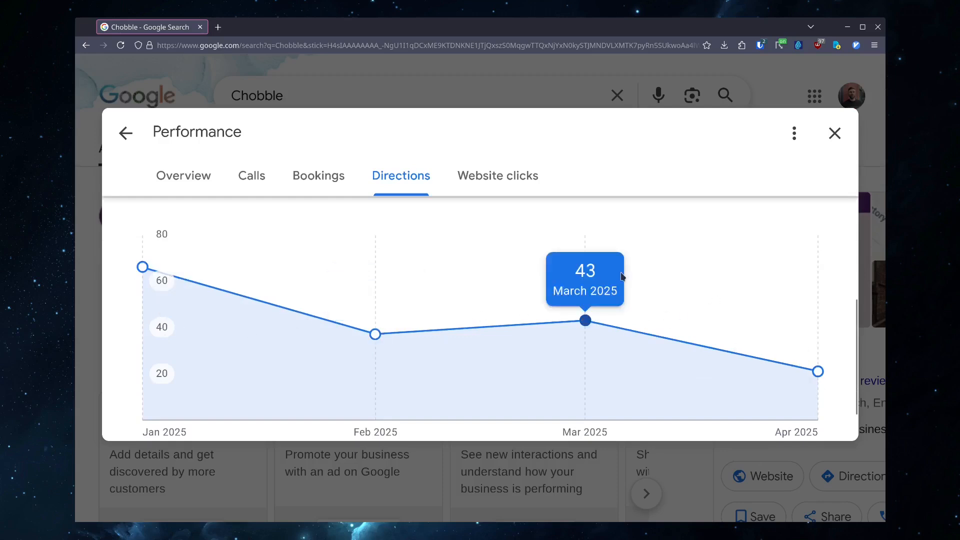
scroll(525, 250, up, 5)
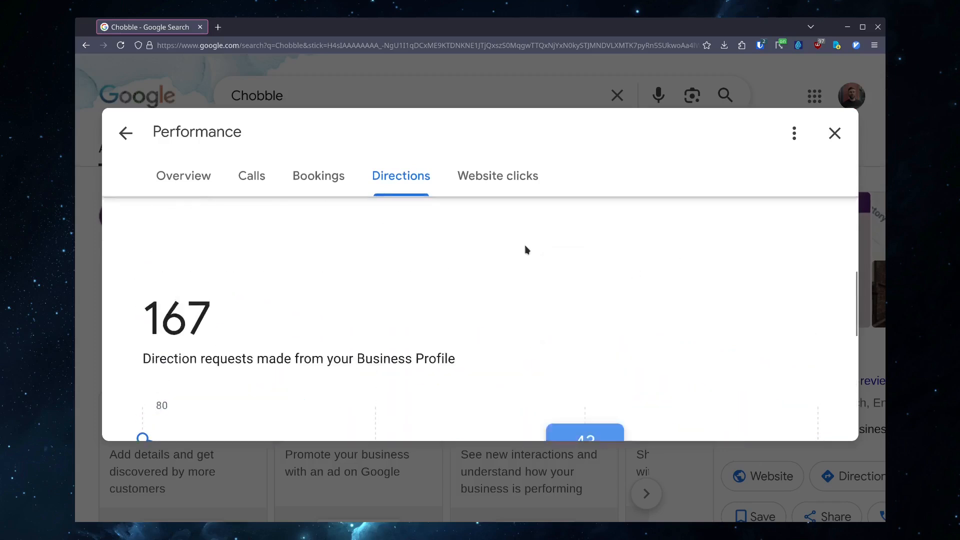
- Check the Website clicks tab's monthly chart and leave the performance report
click(475, 263)
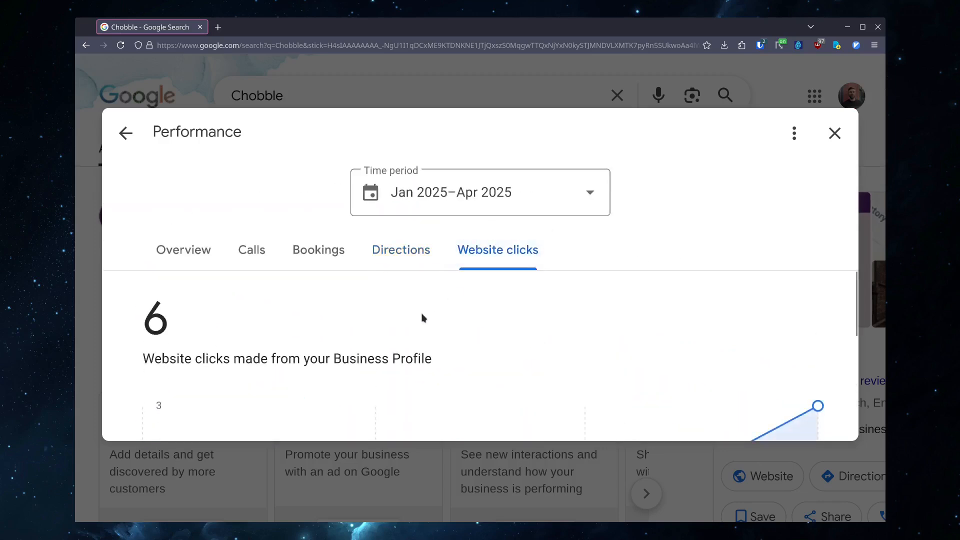
scroll(365, 310, down, 5)
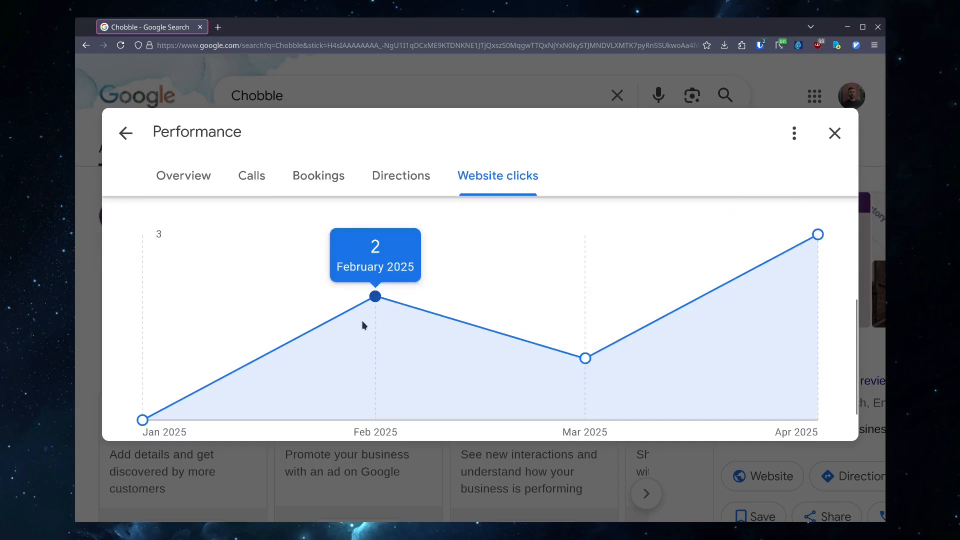
scroll(422, 295, up, 3)
scroll(422, 291, up, 2)
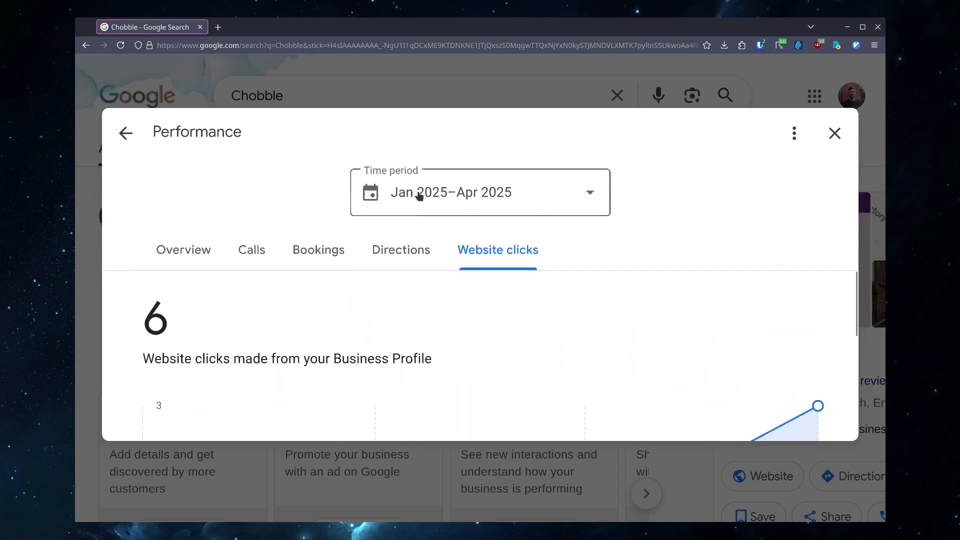
click(385, 253)
click(508, 253)
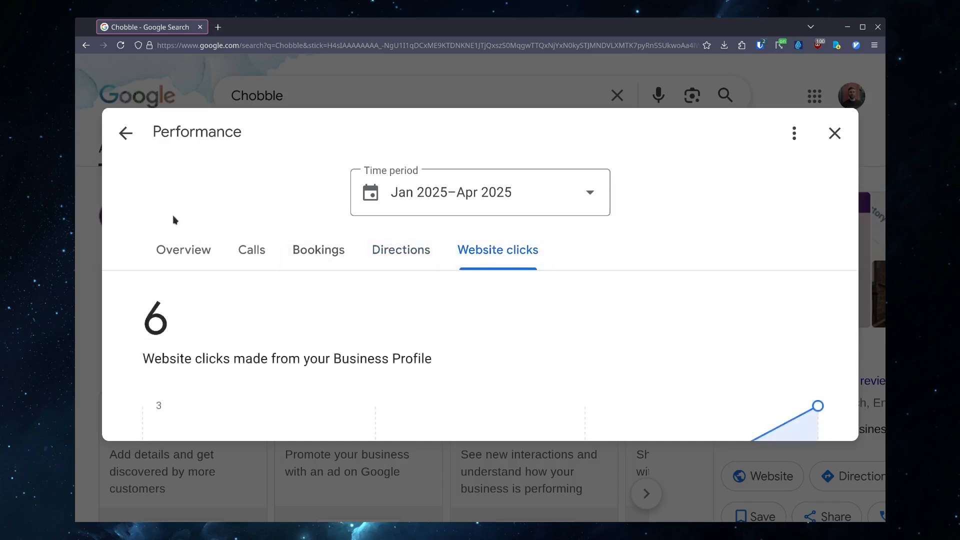
click(130, 141)
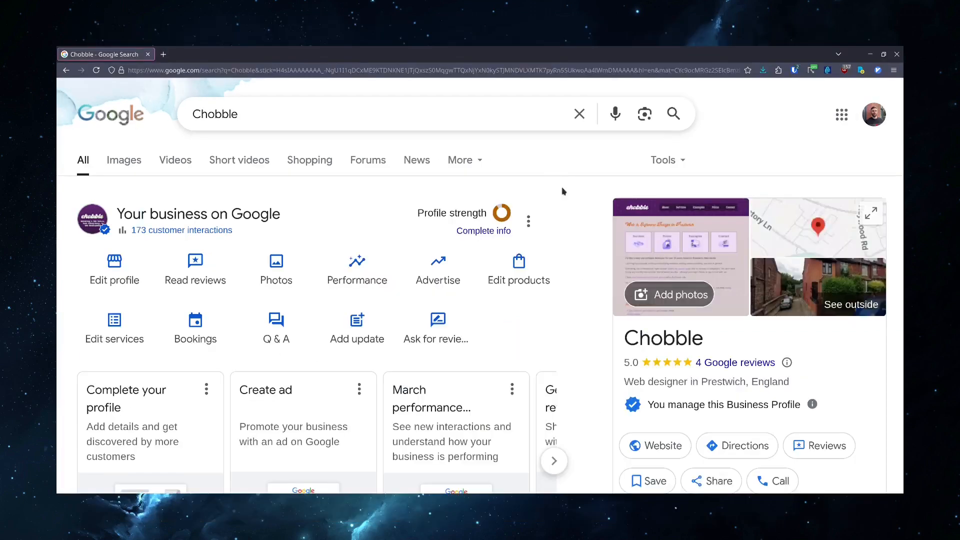
- Open the Edit products panel, scroll through the listed products, and close it
click(515, 276)
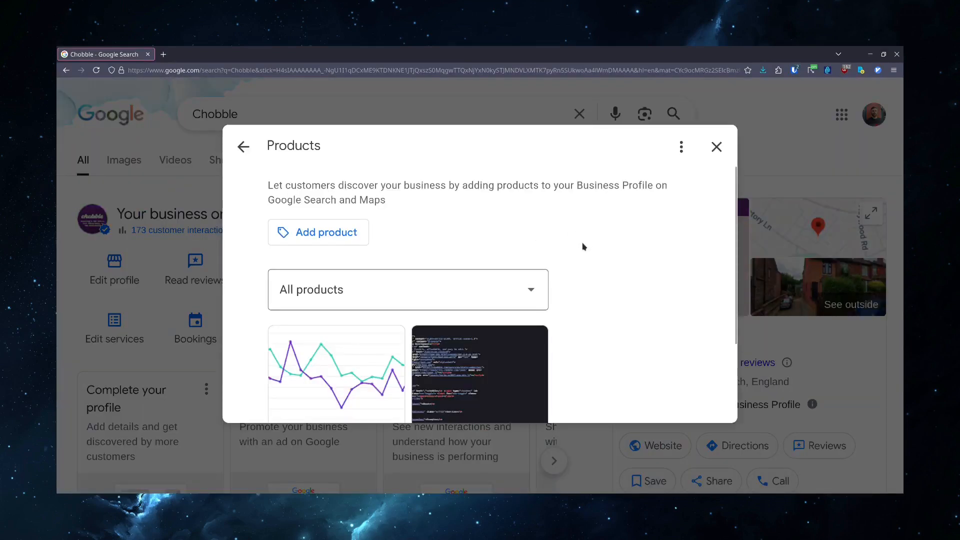
scroll(580, 233, down, 2)
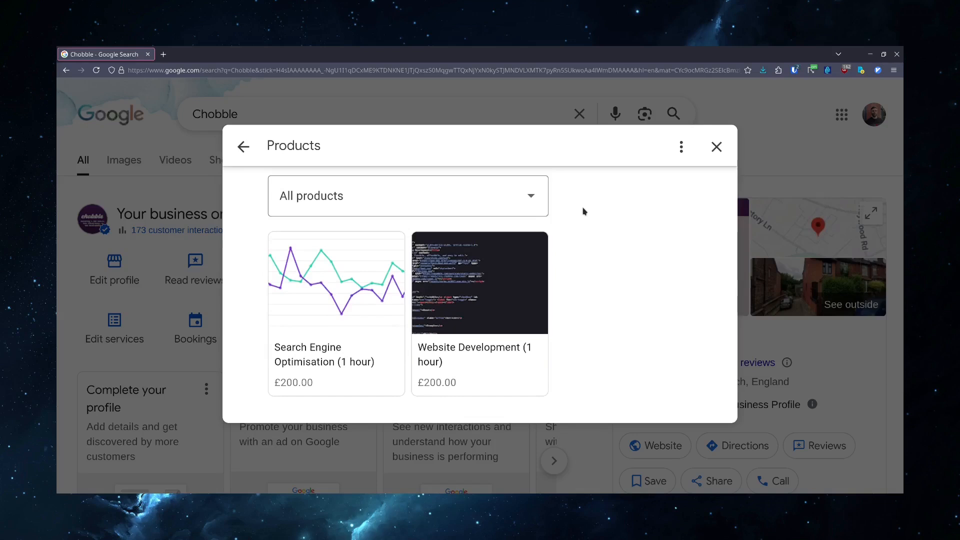
click(716, 148)
- Open Edit services, scroll through the service categories, and open the Add services page
click(108, 336)
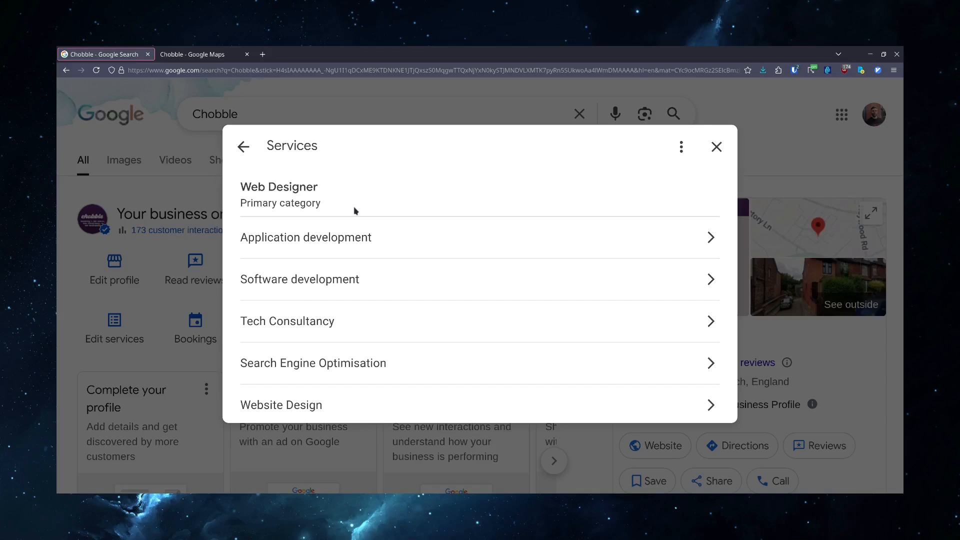
scroll(354, 211, down, 3)
scroll(354, 210, up, 3)
scroll(354, 210, down, 3)
click(345, 336)
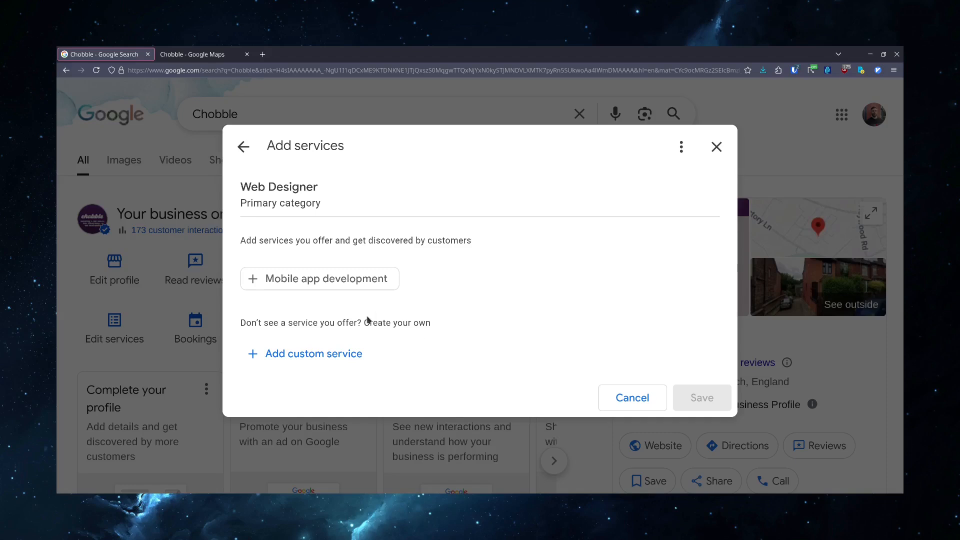
- Open the Bookings panel to view the online booking links, then close it
click(193, 338)
click(194, 336)
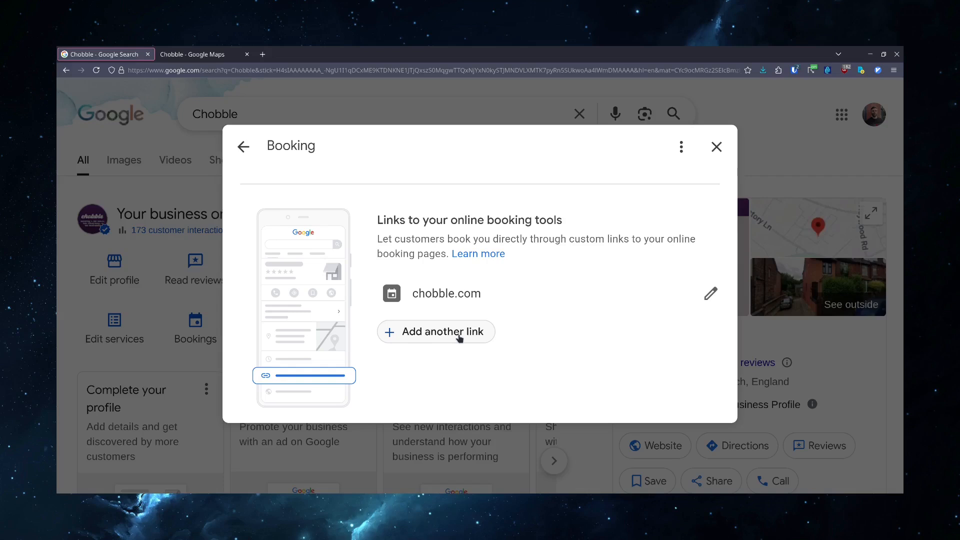
click(167, 379)
- Open the Q&A panel, then check the same question and answer on the Maps listing tab and close that tab
click(289, 334)
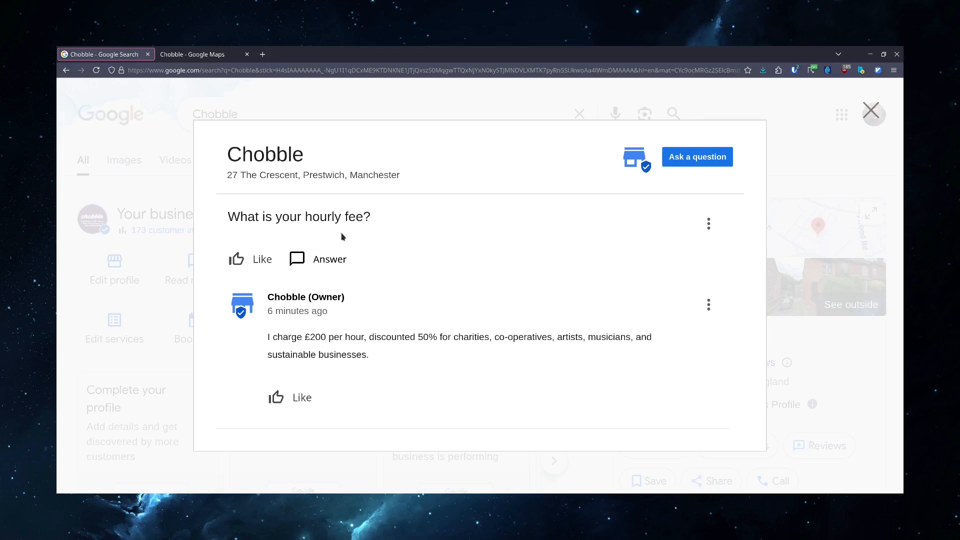
click(165, 358)
key(ctrl+Tab)
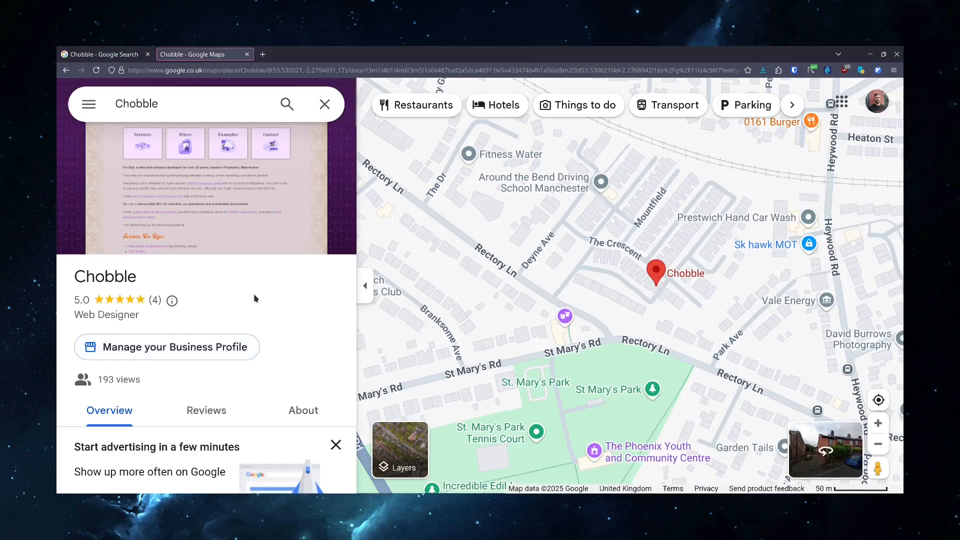
scroll(254, 298, down, 10)
scroll(254, 299, down, 10)
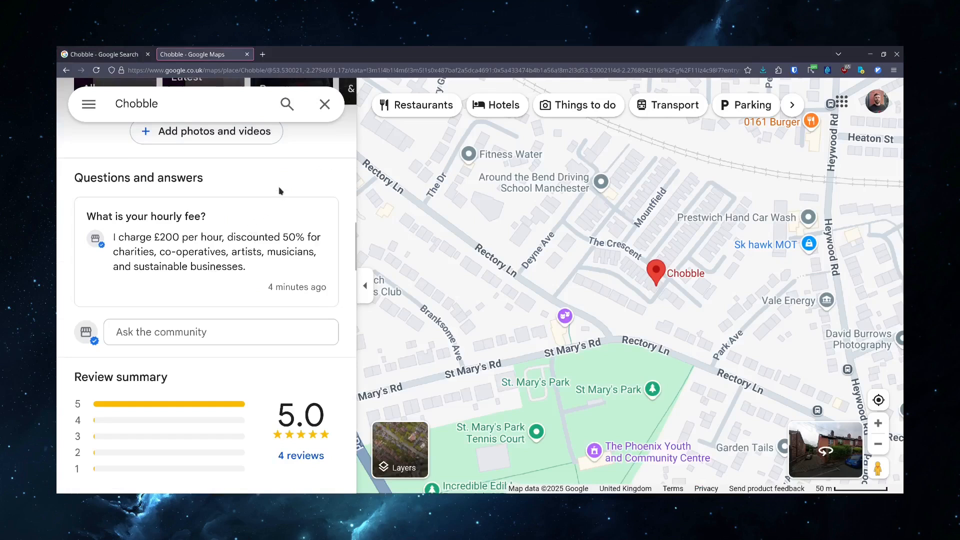
key(ctrl+w)
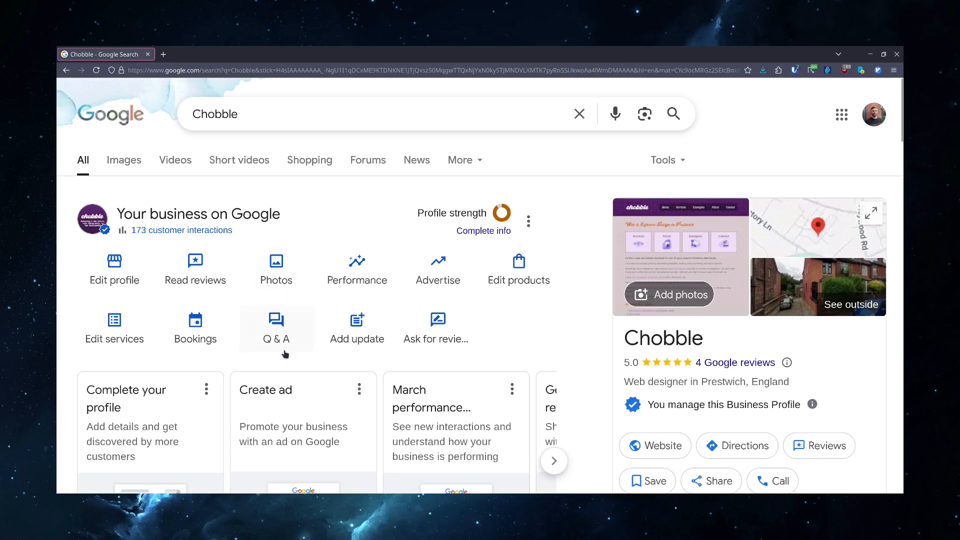
- Open Add update and look through the update post form without posting, then go back and close it
click(366, 331)
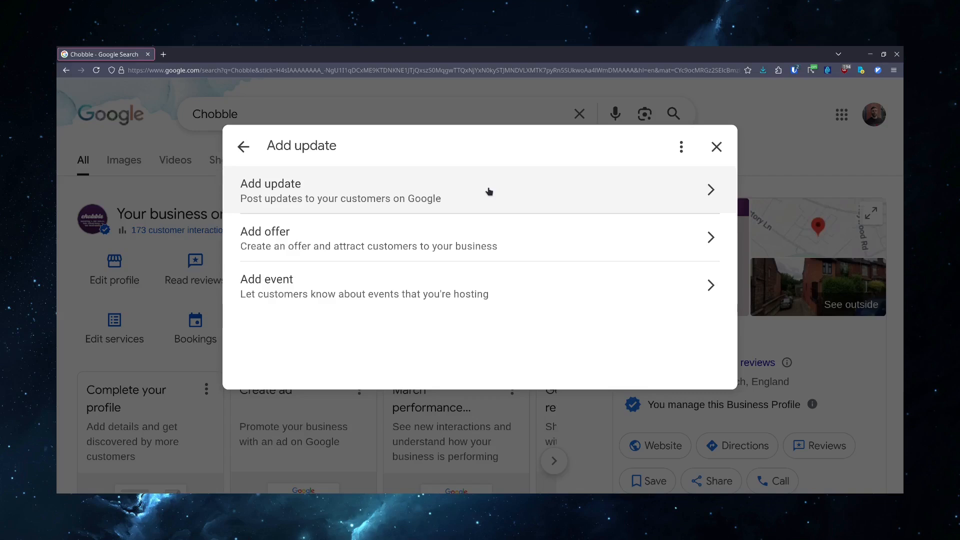
click(489, 191)
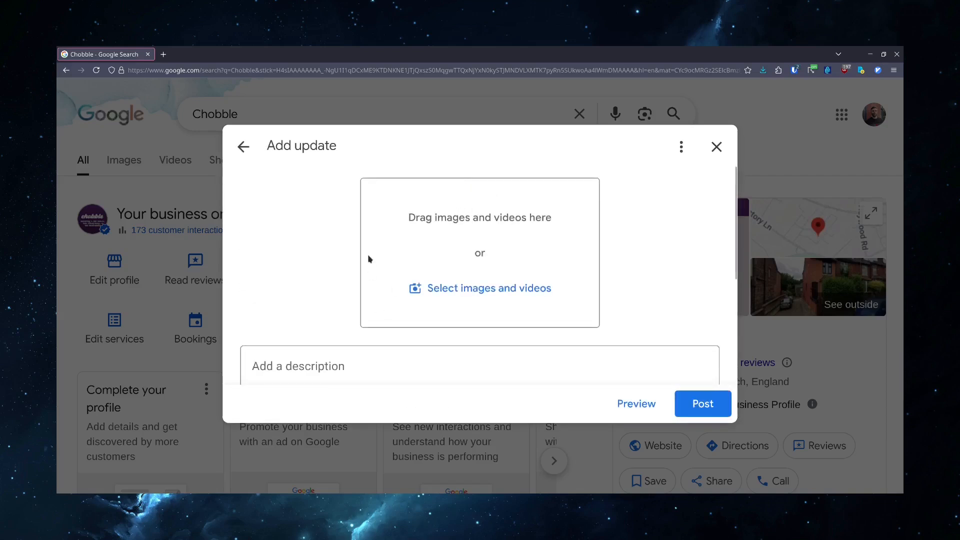
scroll(367, 254, down, 3)
scroll(368, 257, up, 2)
scroll(370, 259, up, 1)
scroll(436, 256, down, 3)
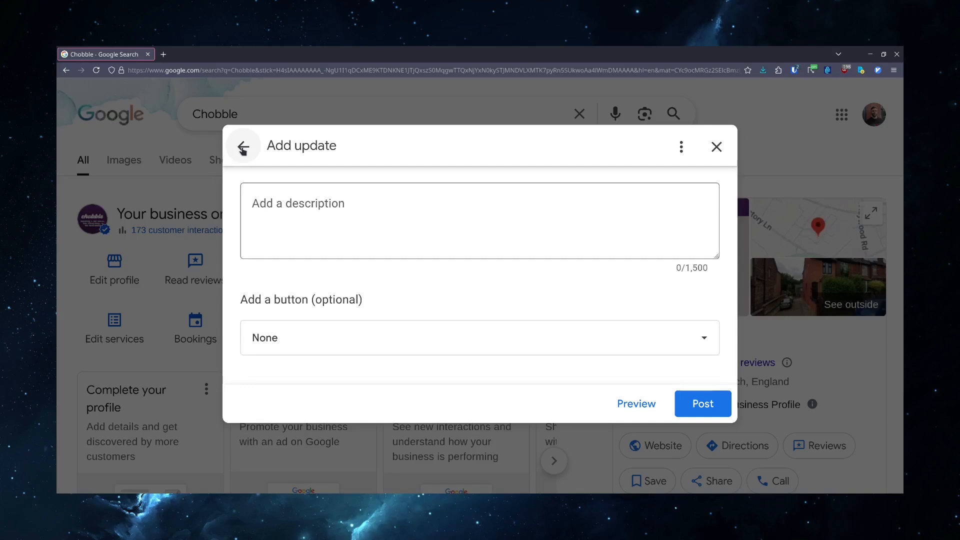
scroll(251, 281, up, 3)
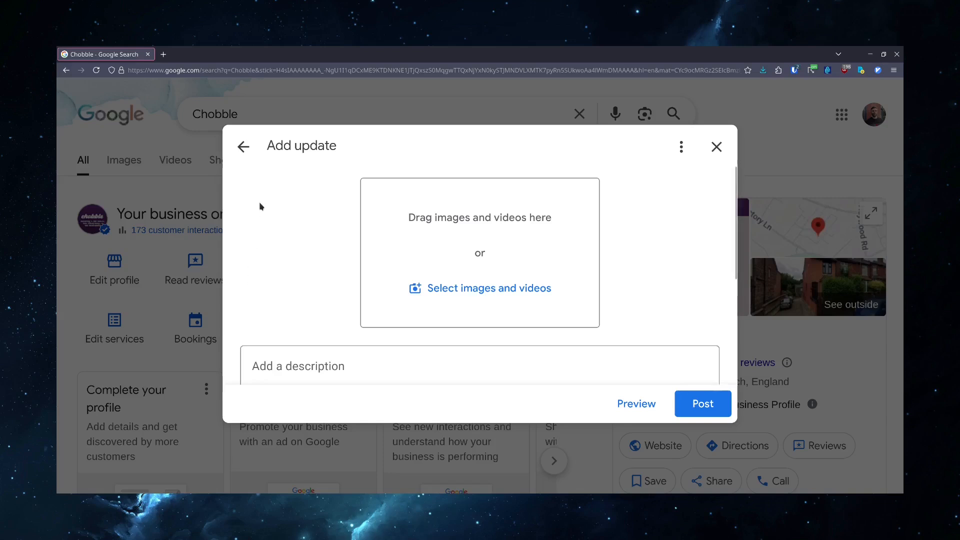
click(246, 157)
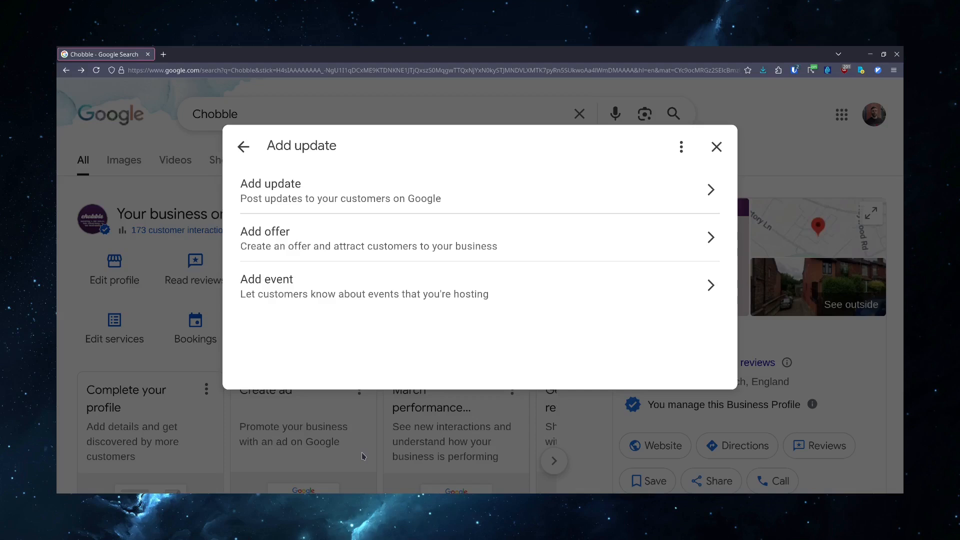
click(375, 444)
- Open Ask for reviews and copy the review link
click(440, 323)
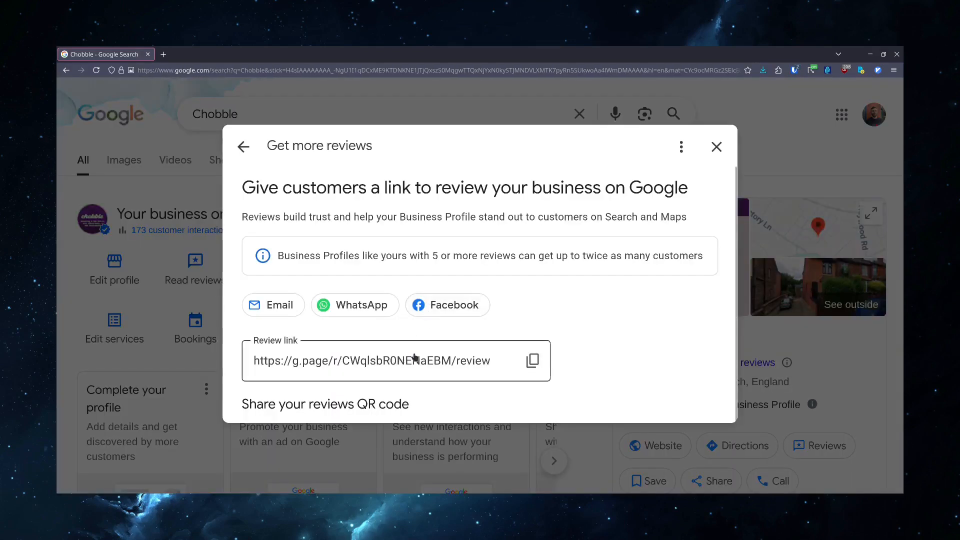
click(524, 361)
click(531, 361)
- Open the copied review link in a new tab, select five stars to preview the review form, and close the tab
key(ctrl+t)
key(ctrl+v)
key(Return)
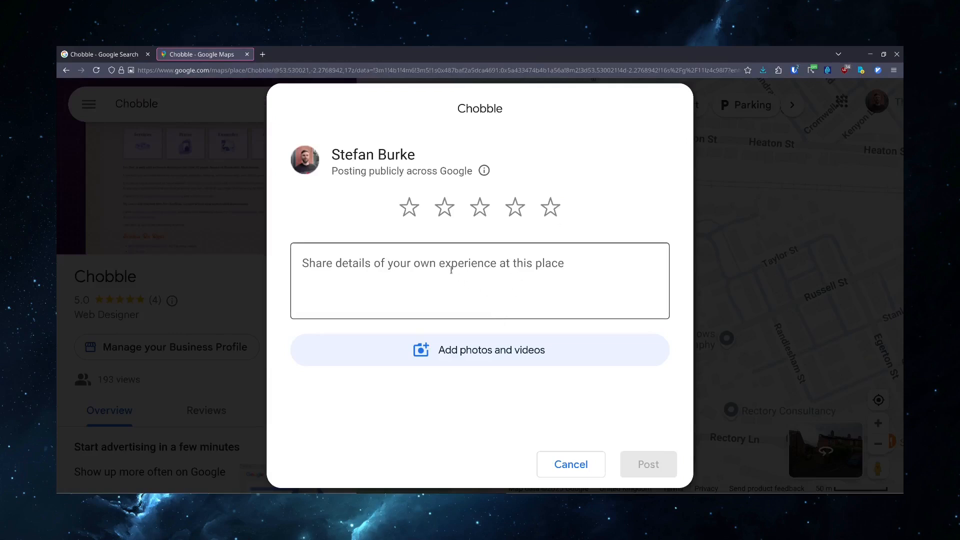
click(555, 214)
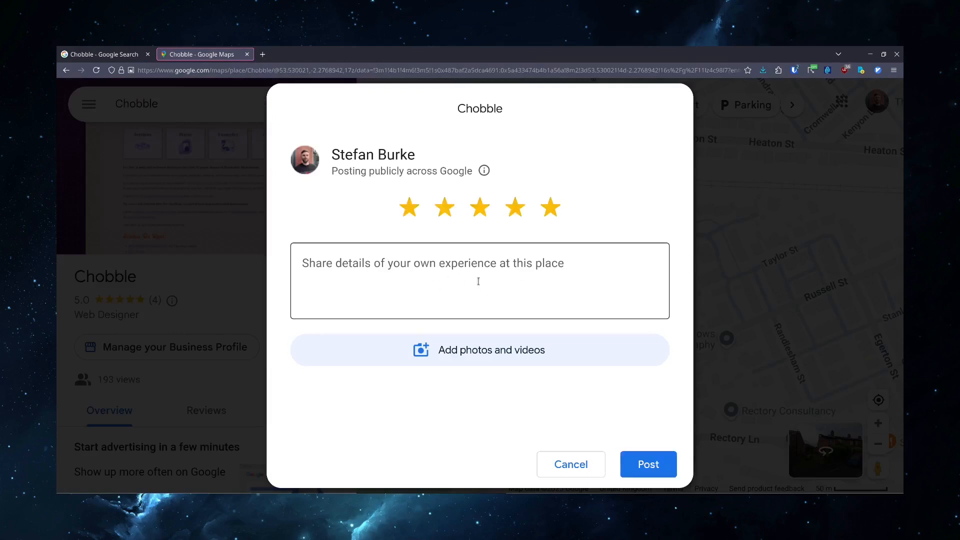
key(ctrl+w)
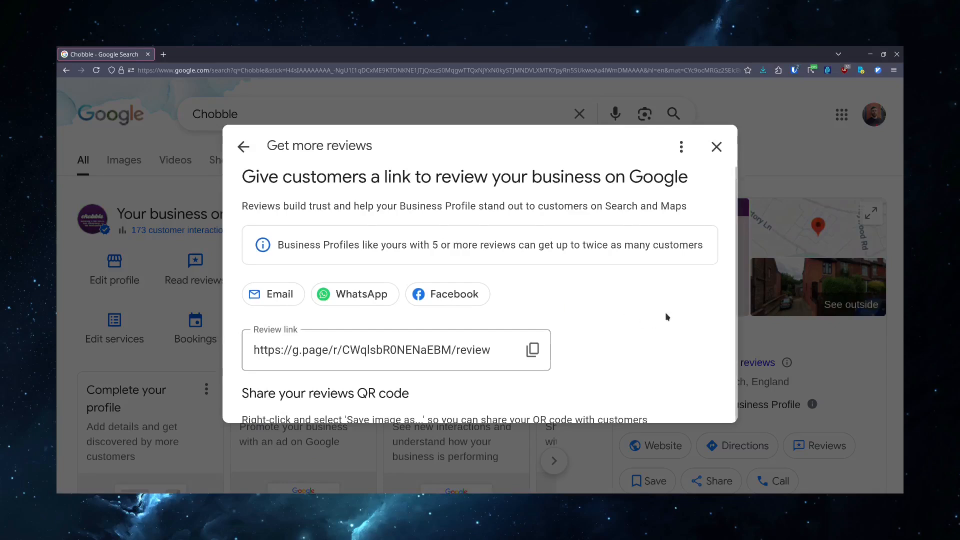
- Scroll to the reviews QR code and close the review dialog
scroll(670, 310, down, 3)
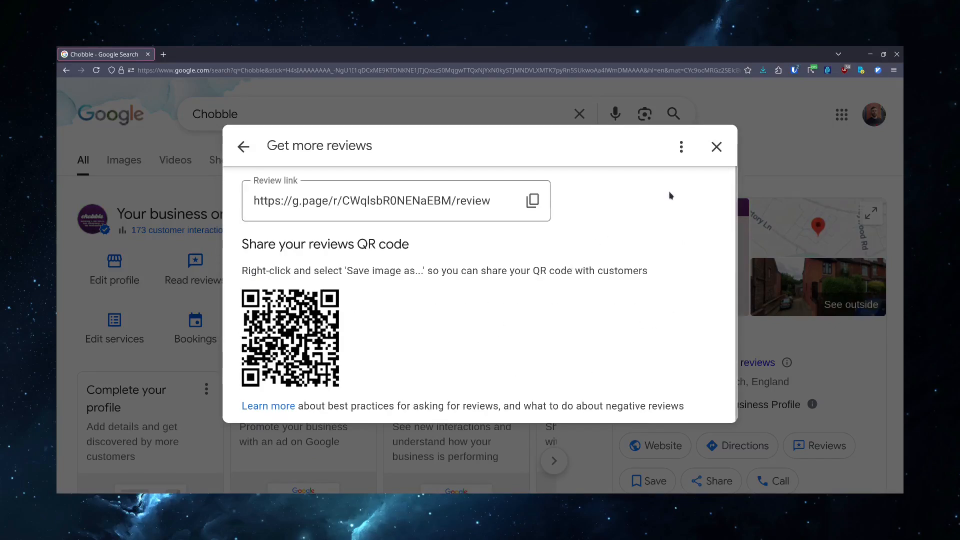
click(717, 147)
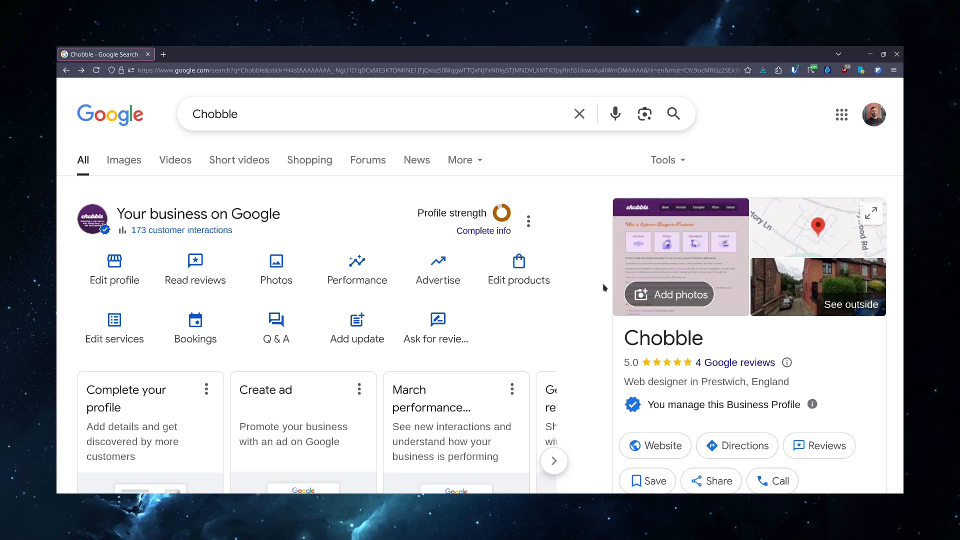
- Open bingplaces.com in a new tab to show Bing Places for Business, then close the tab
scroll(604, 288, down, 1)
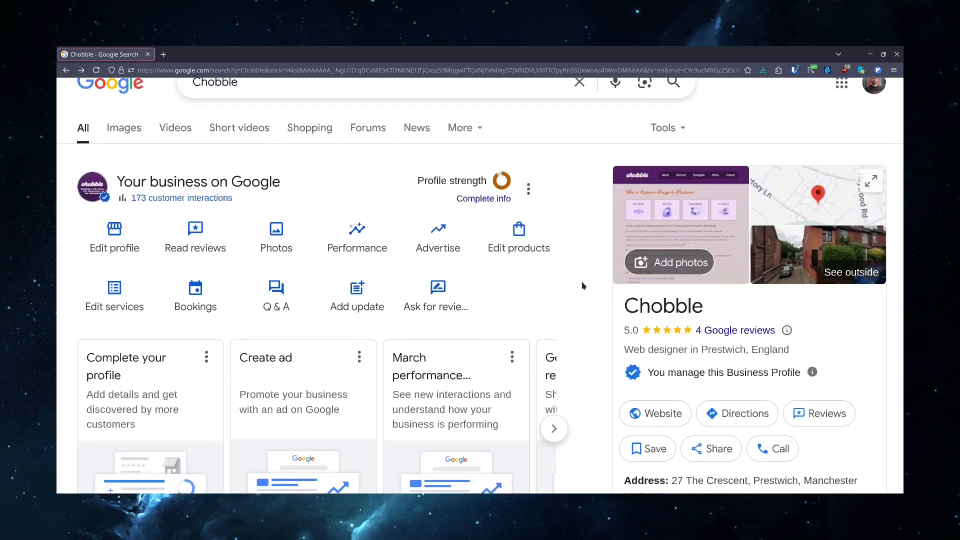
key(ctrl+t)
text(bingplace)
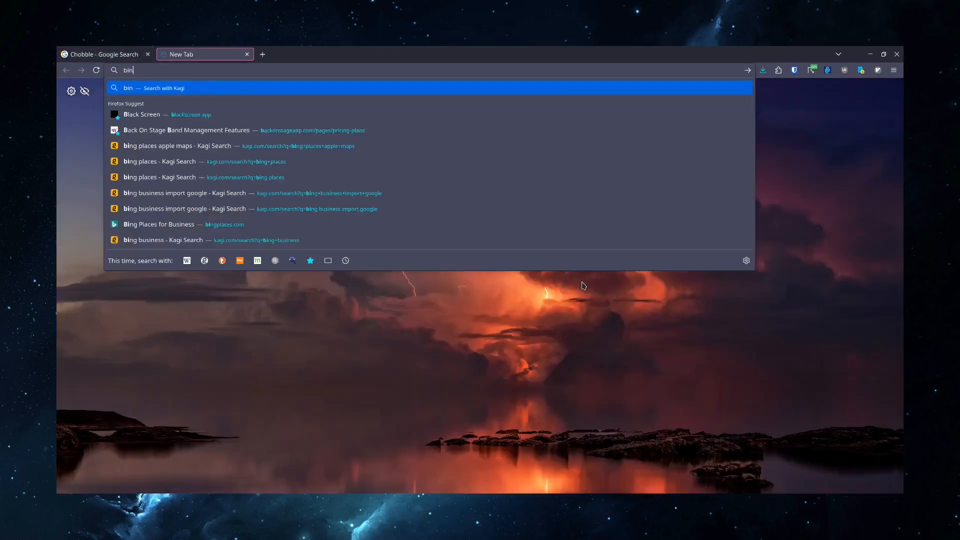
text(s.c)
key(Return)
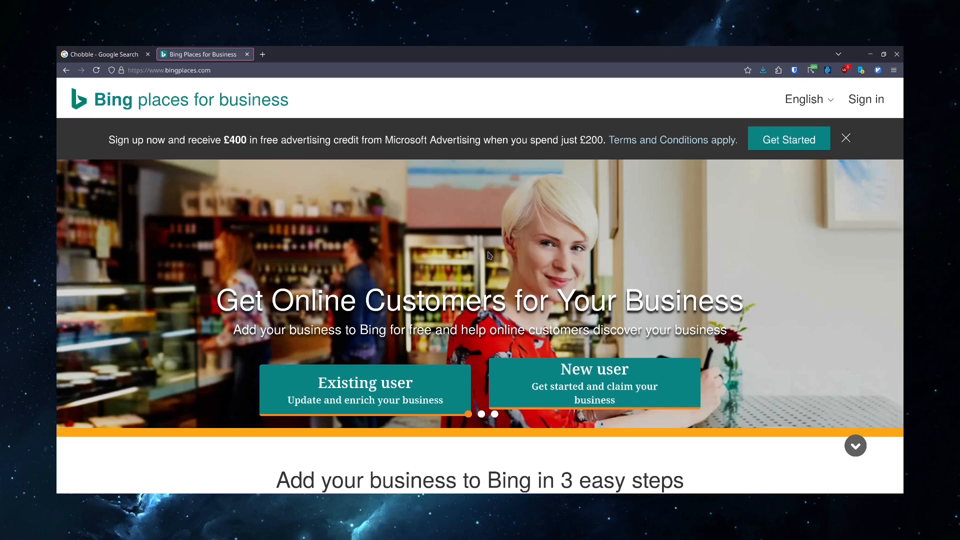
key(ctrl+w)
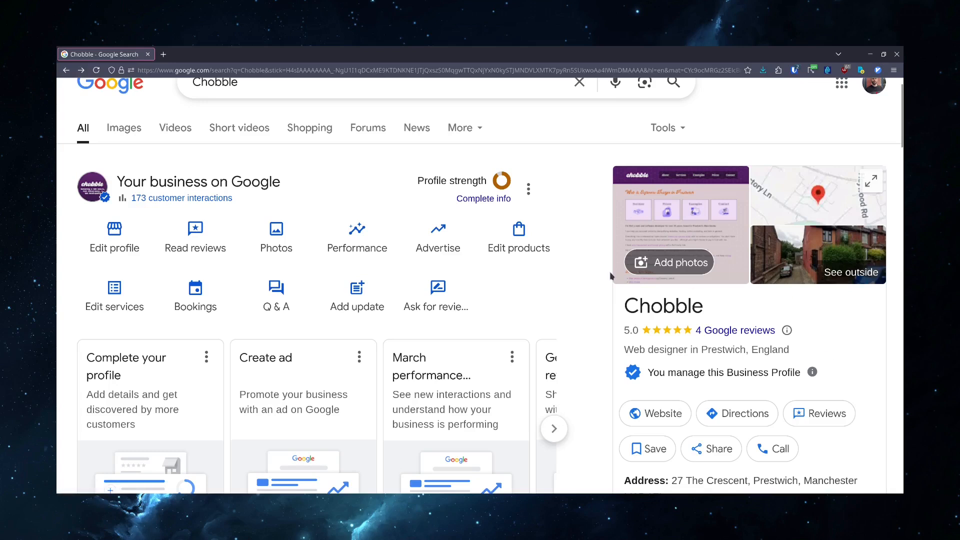
- Open Edit profile's business information and turn off showing the business address to customers in the Location section
click(528, 189)
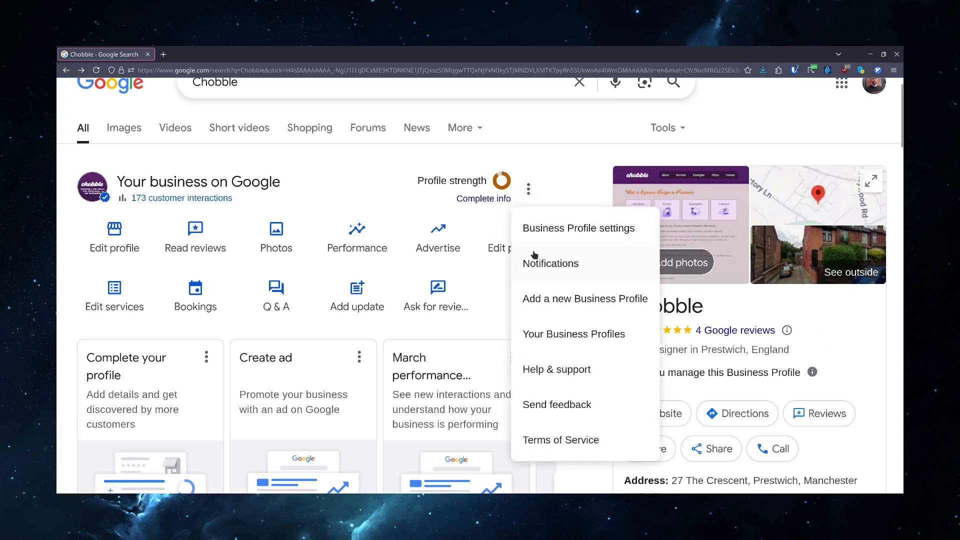
click(348, 282)
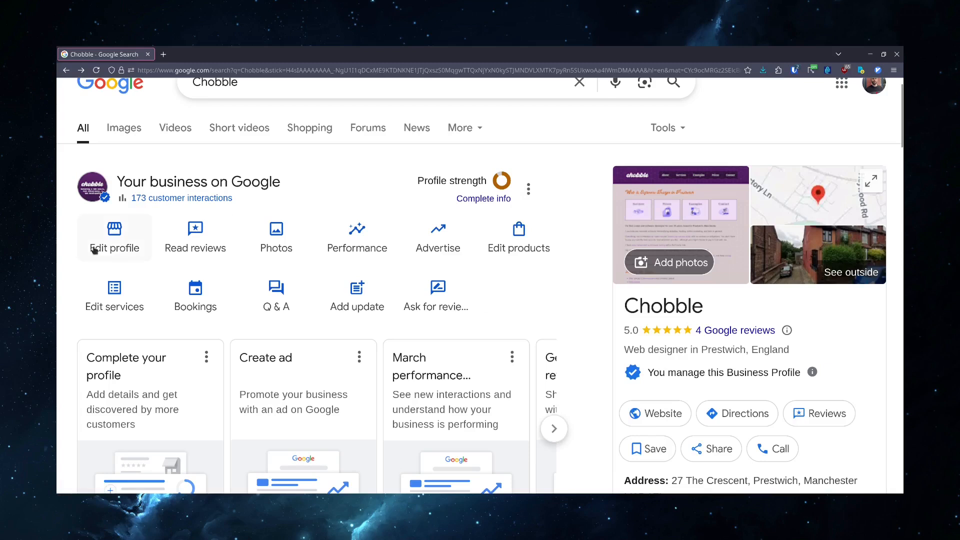
click(88, 250)
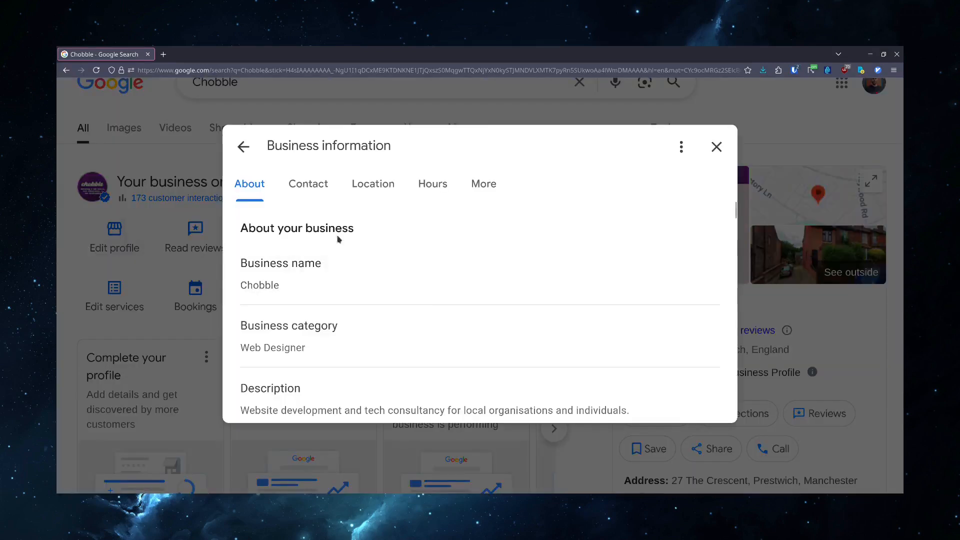
scroll(350, 235, down, 5)
scroll(335, 240, down, 2)
click(345, 250)
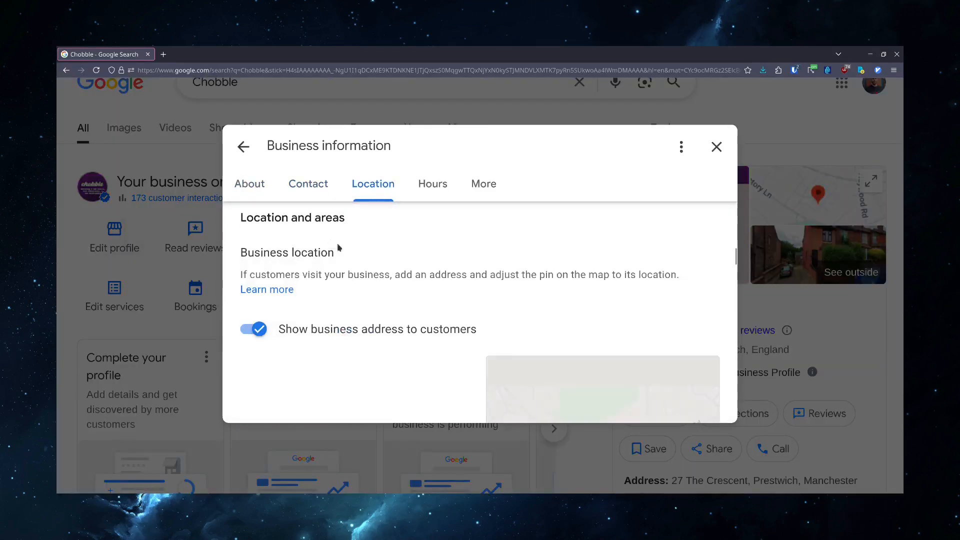
click(253, 330)
click(270, 384)
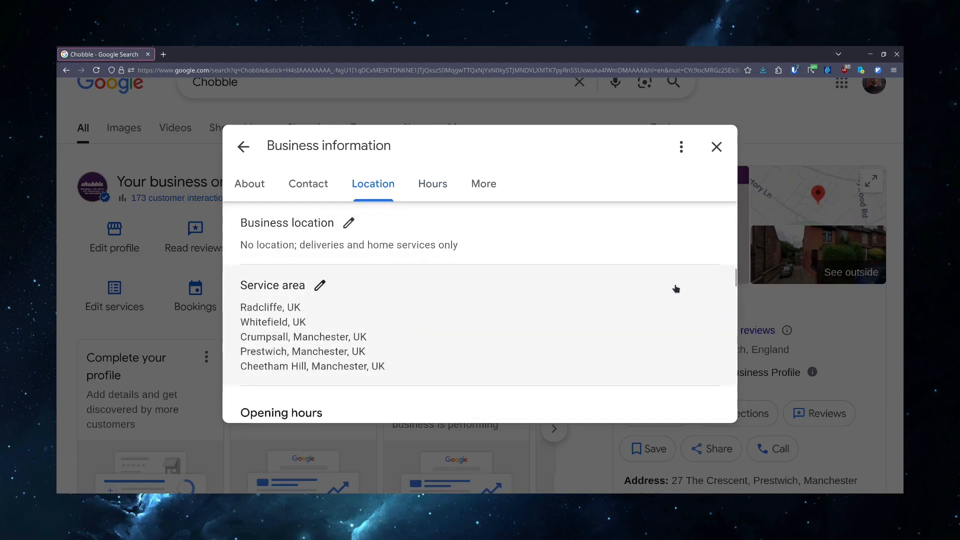
- Scroll through the business information's hours, More attributes and service options sections
scroll(676, 289, down, 10)
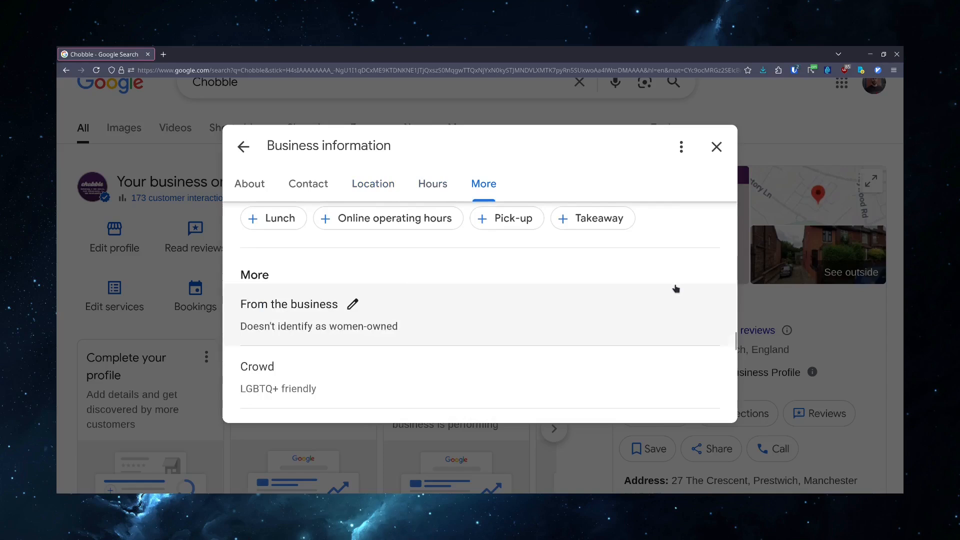
scroll(676, 289, down, 8)
scroll(676, 289, up, 4)
click(683, 273)
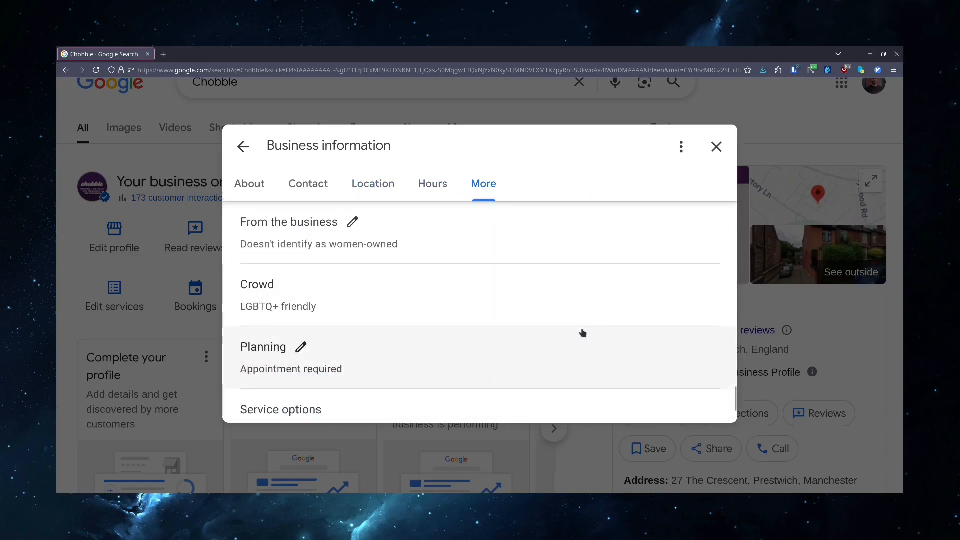
scroll(583, 332, down, 2)
scroll(583, 334, up, 5)
scroll(583, 332, up, 6)
scroll(582, 333, up, 3)
scroll(583, 332, down, 3)
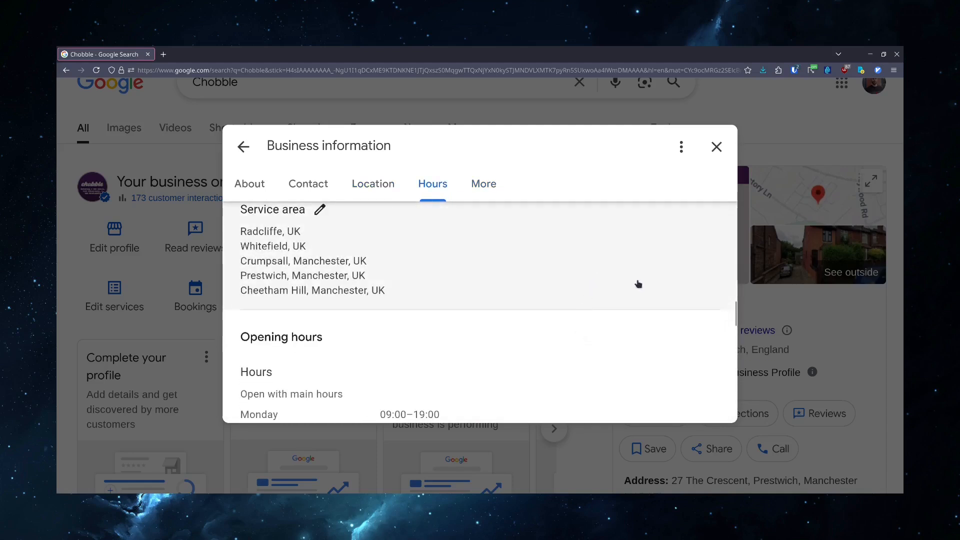